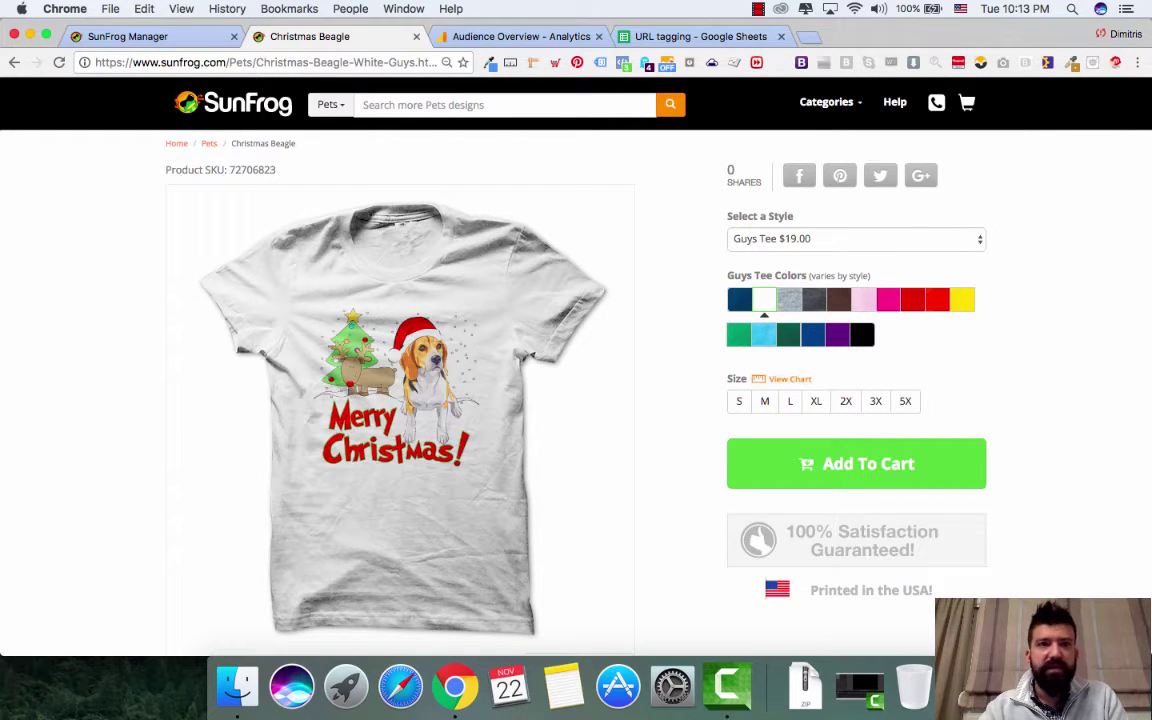
- Switch from the product page to SunFrog Manager's Google Analytics settings and clear the Web Property ID
click(266, 62)
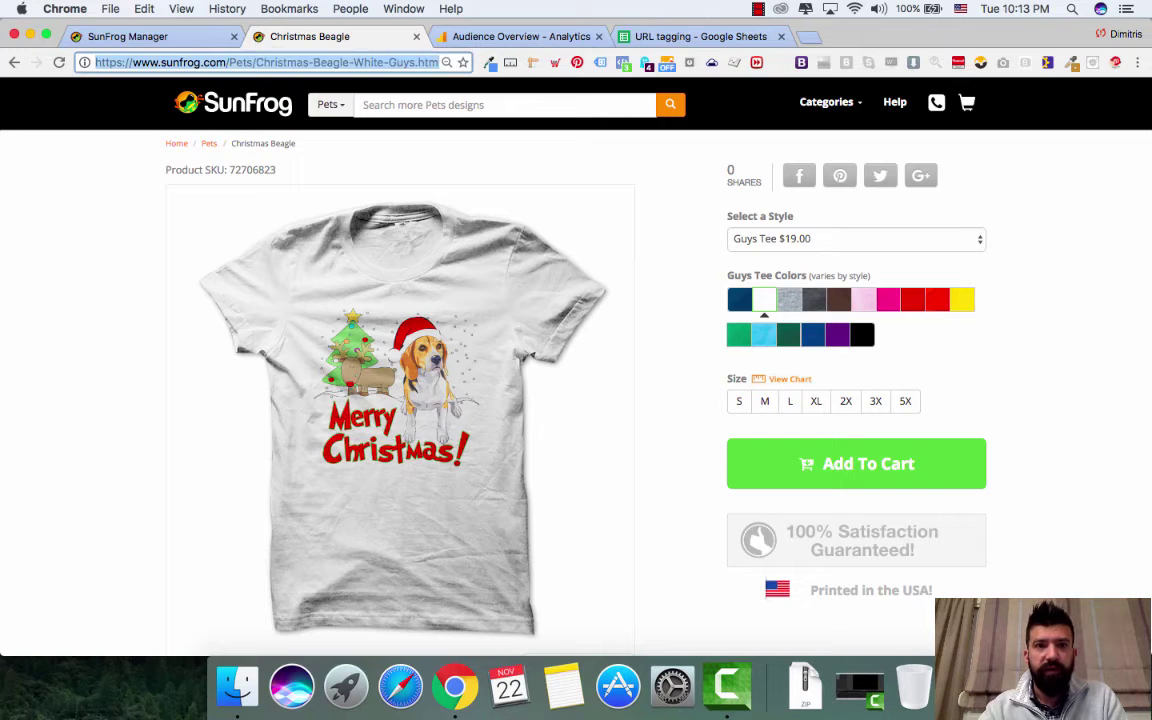
key(Return)
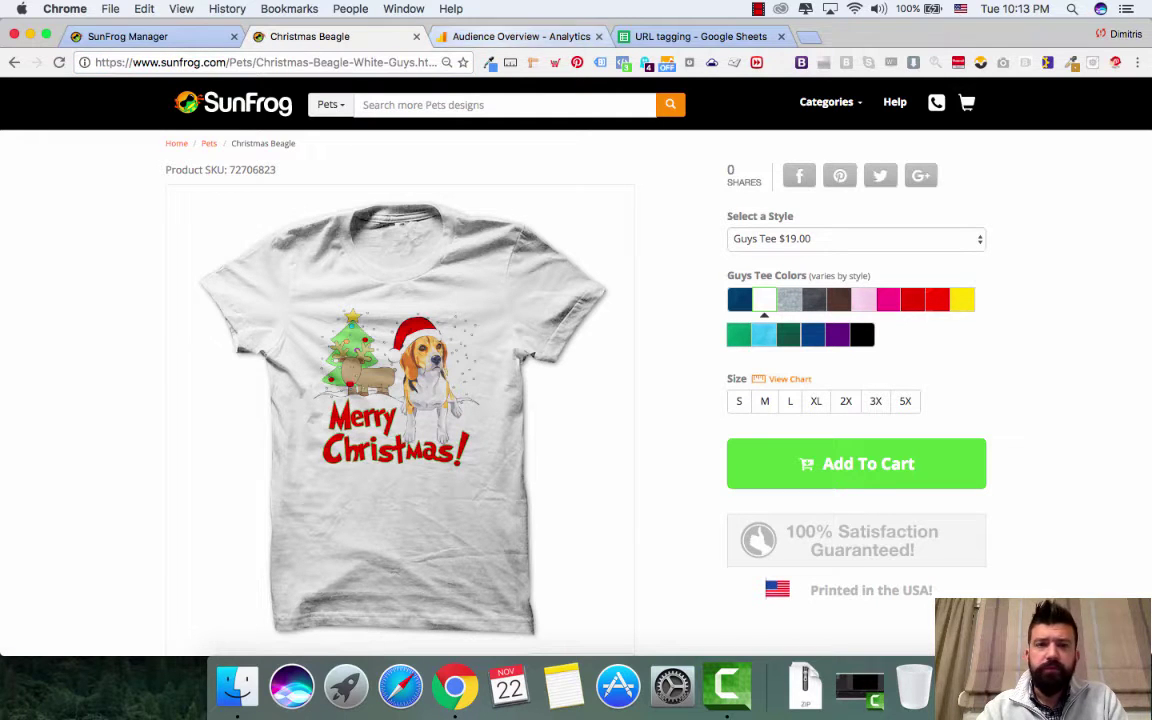
click(150, 36)
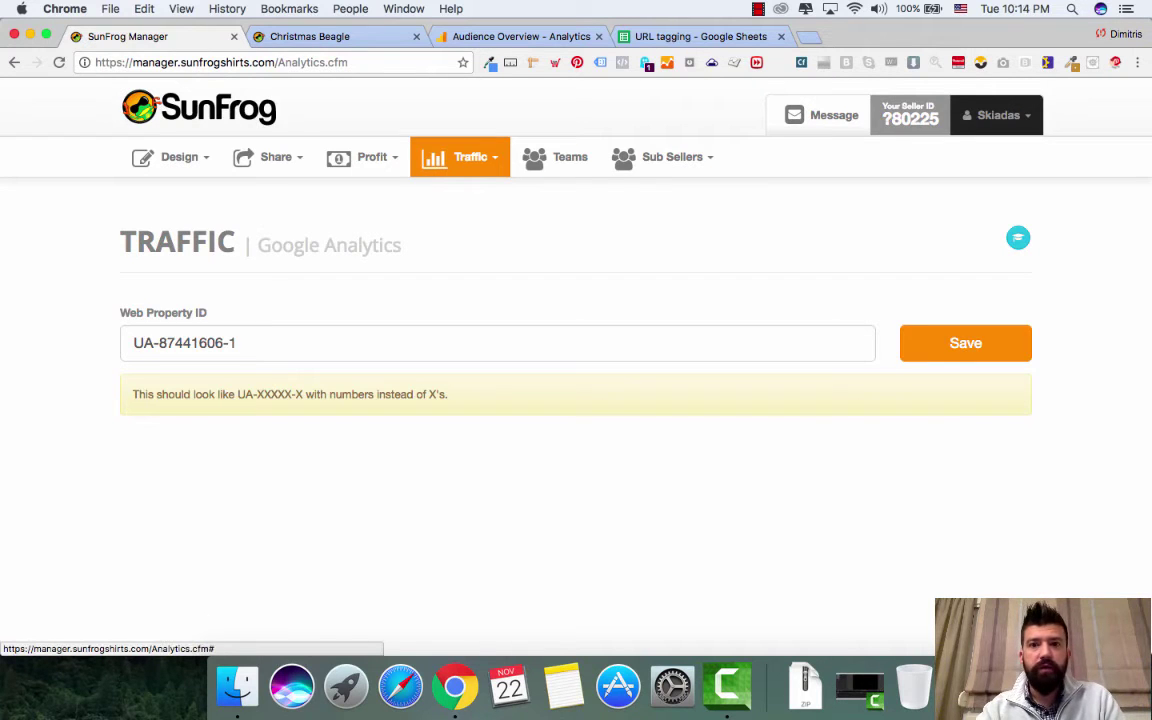
click(470, 157)
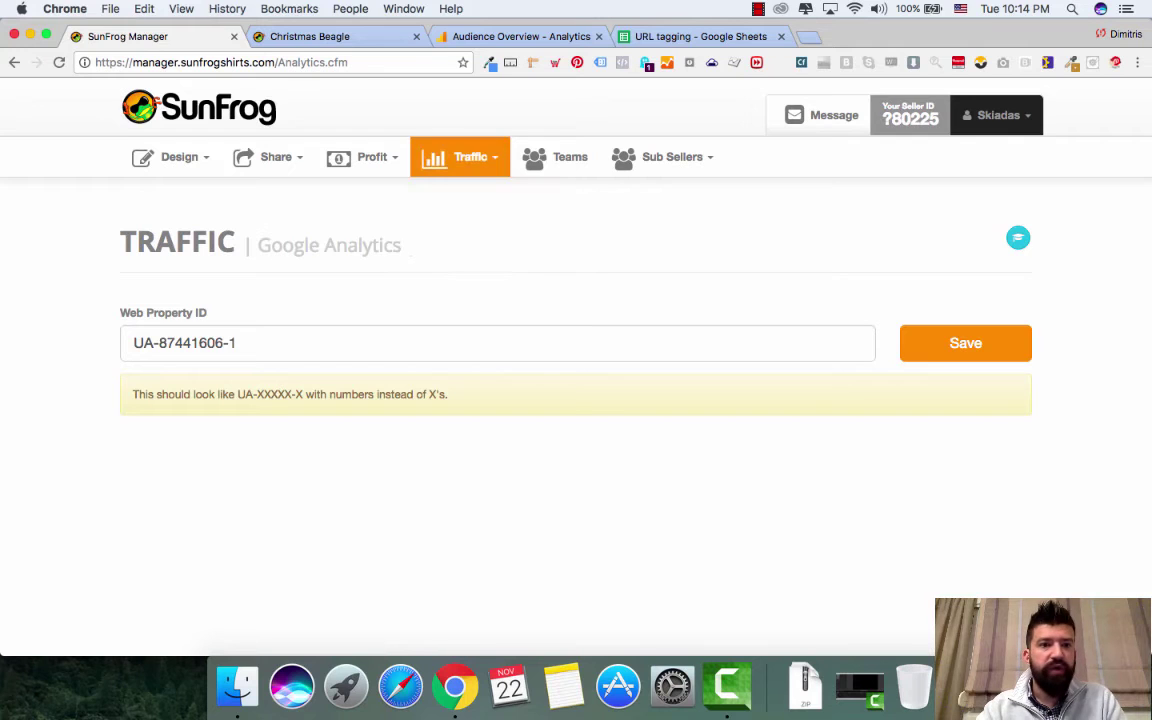
triple_click(236, 343)
key(super+x)
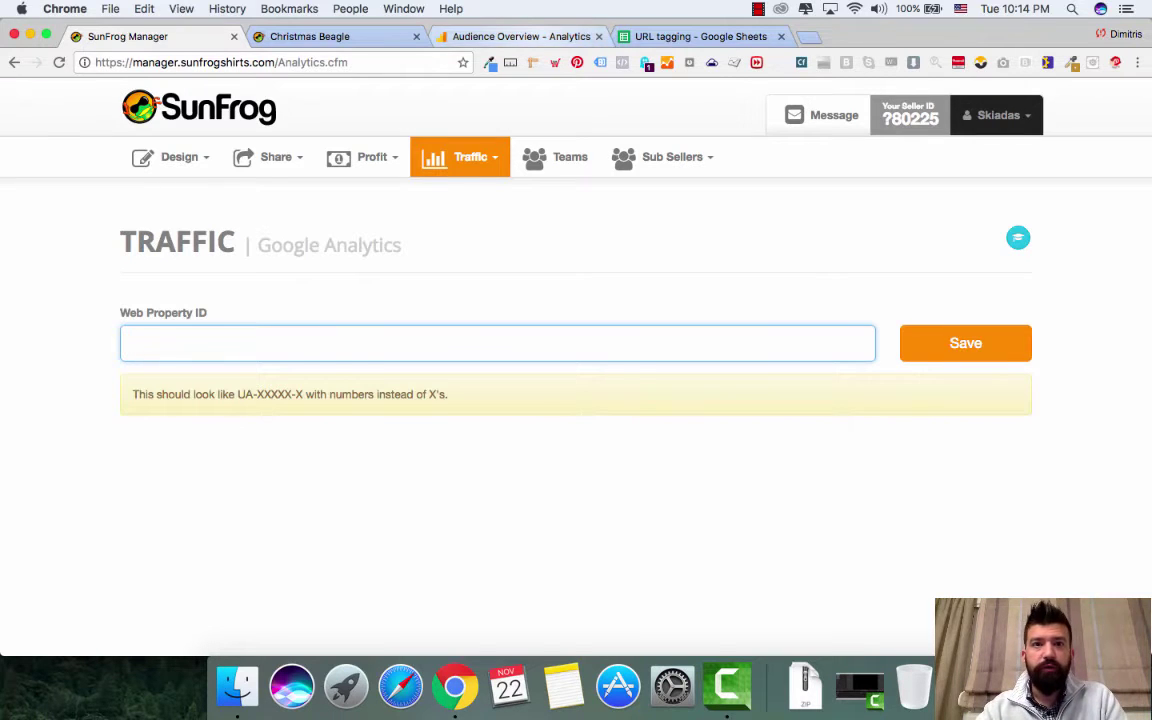
- Switch to Google Analytics and start creating a new account from its administration area
click(500, 36)
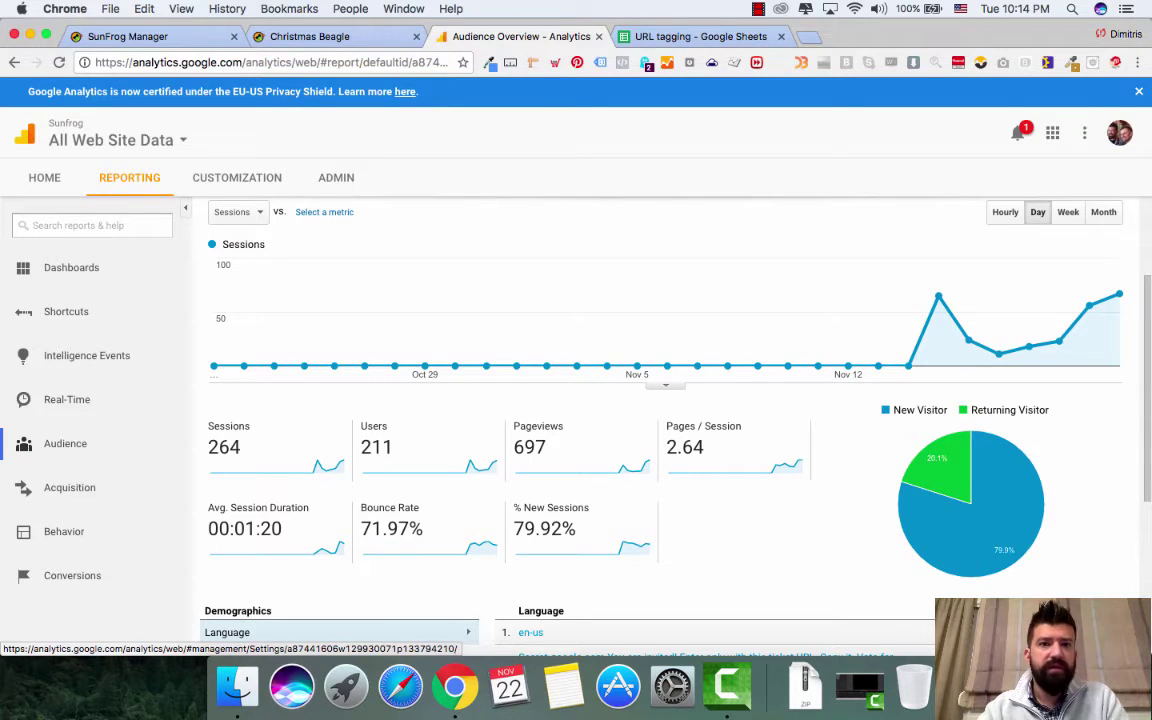
click(336, 177)
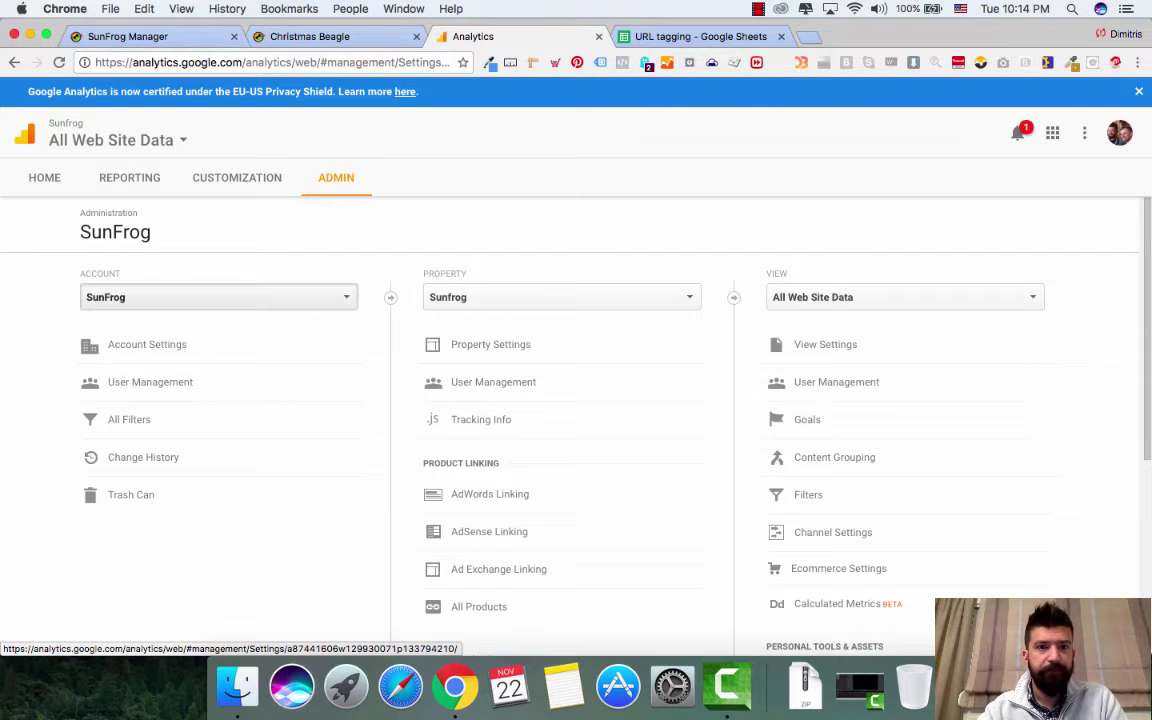
click(218, 297)
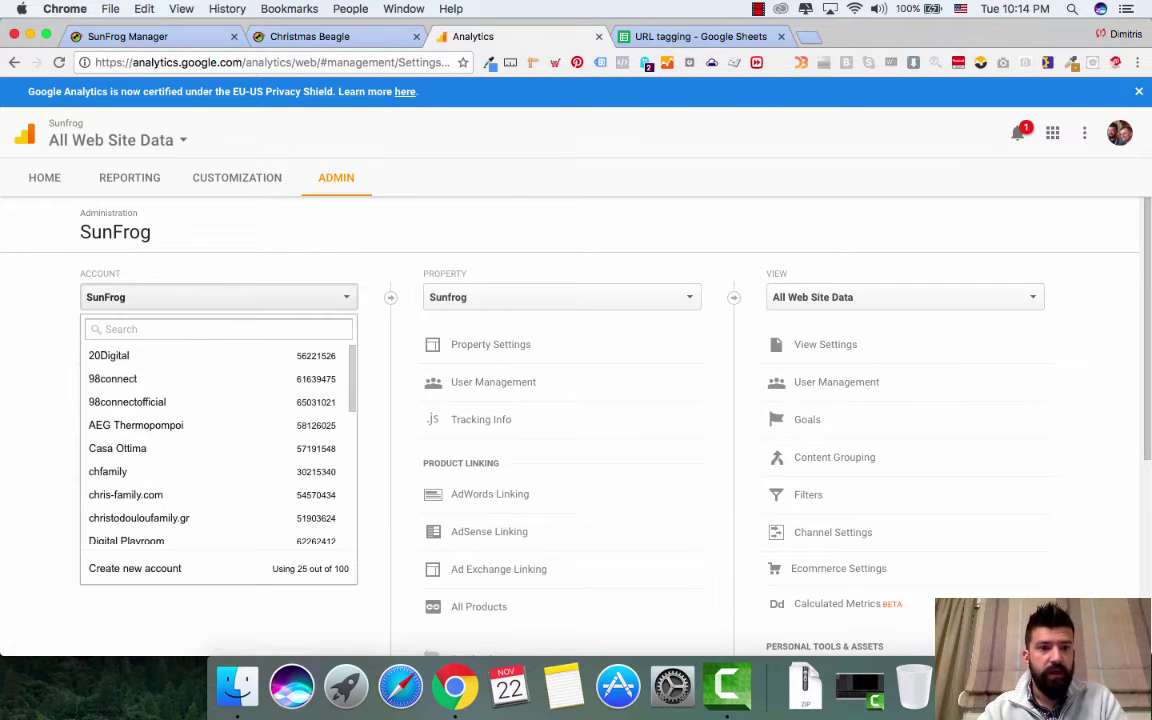
click(152, 572)
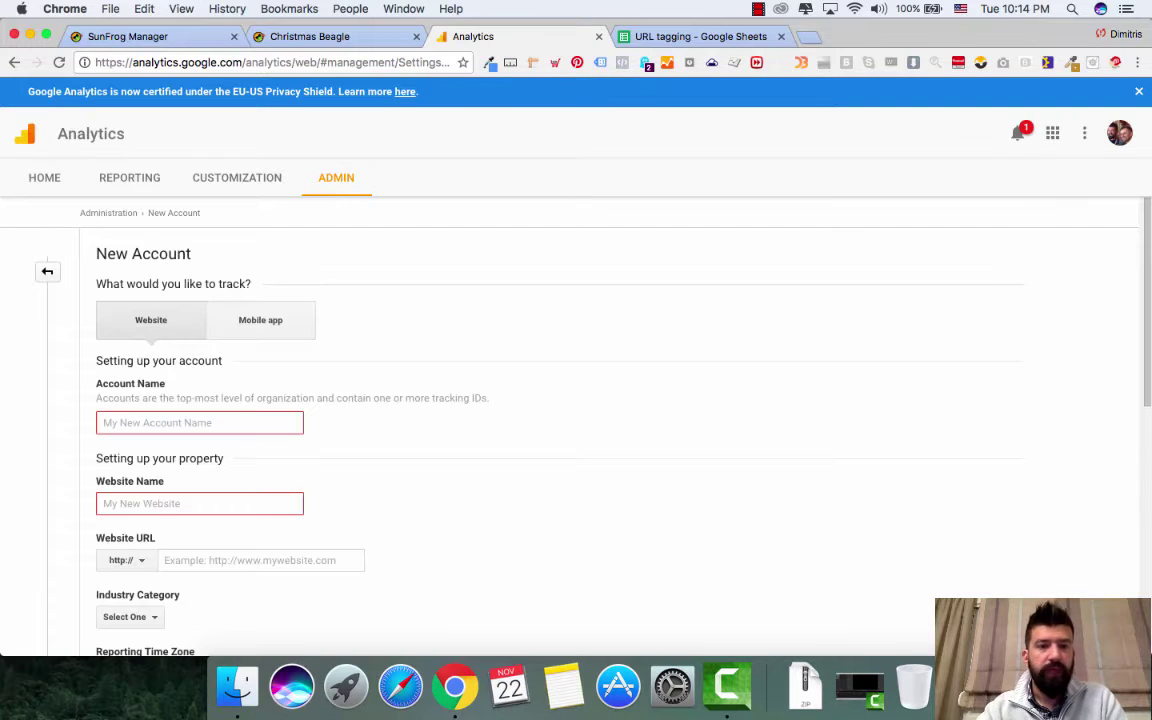
click(104, 422)
text(Sun)
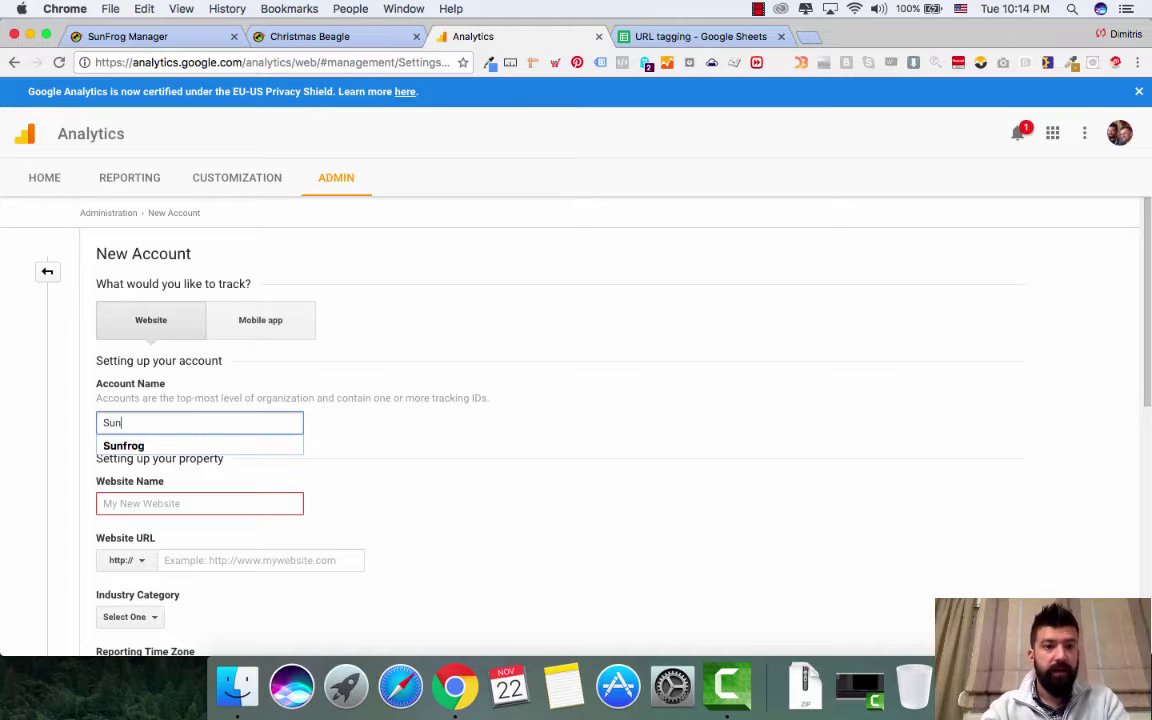
text(frog)
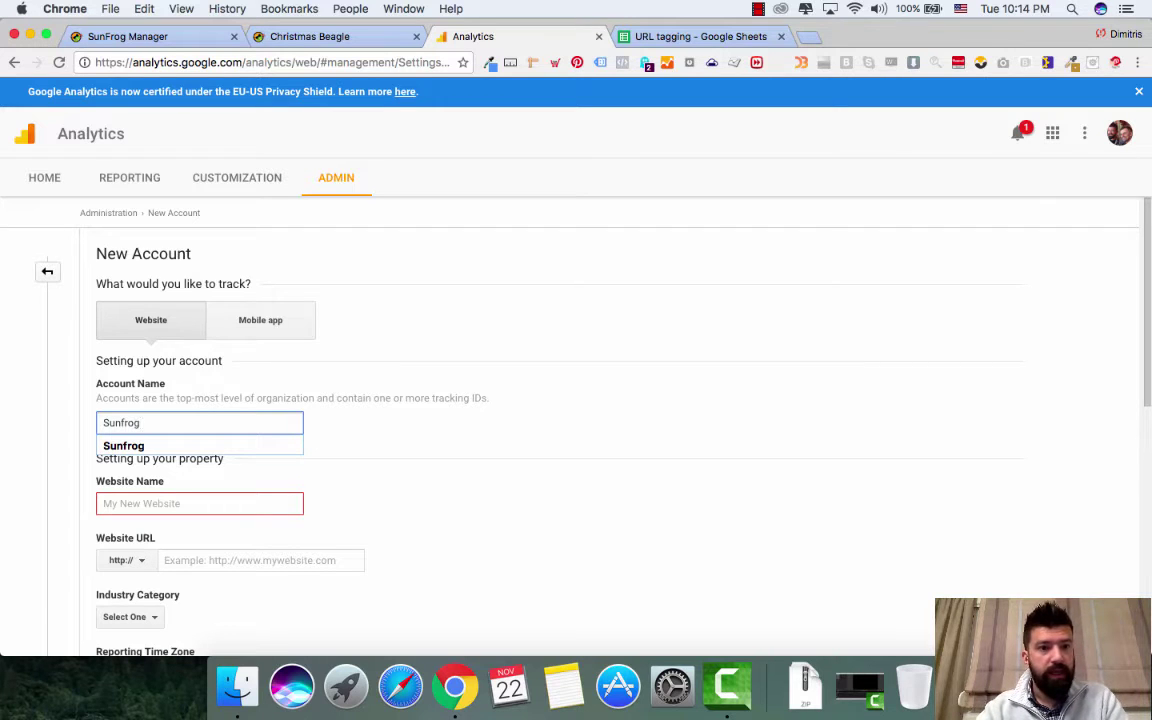
key(Down)
key(Return)
key(Tab)
key(Down)
key(Return)
key(Tab)
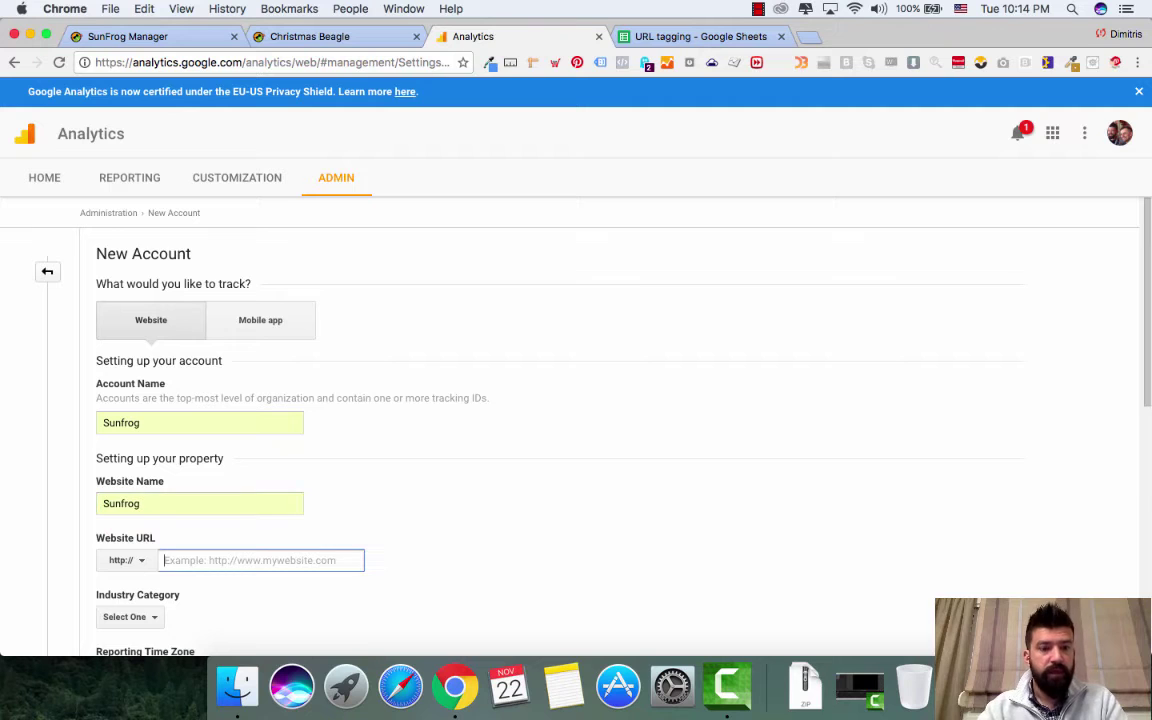
text(www.sunfrog.com)
- Set the new account's industry category to Other and its reporting time zone country to Greece
scroll(576, 420, down, 2)
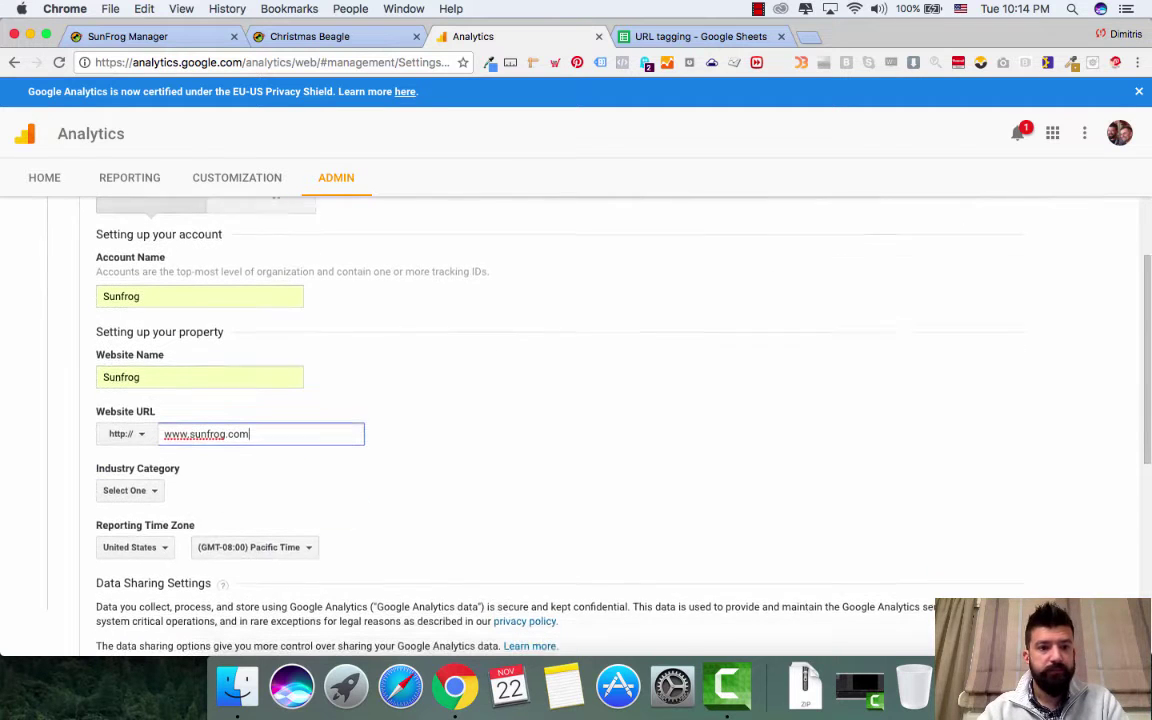
click(128, 483)
scroll(170, 385, down, 3)
scroll(190, 380, down, 5)
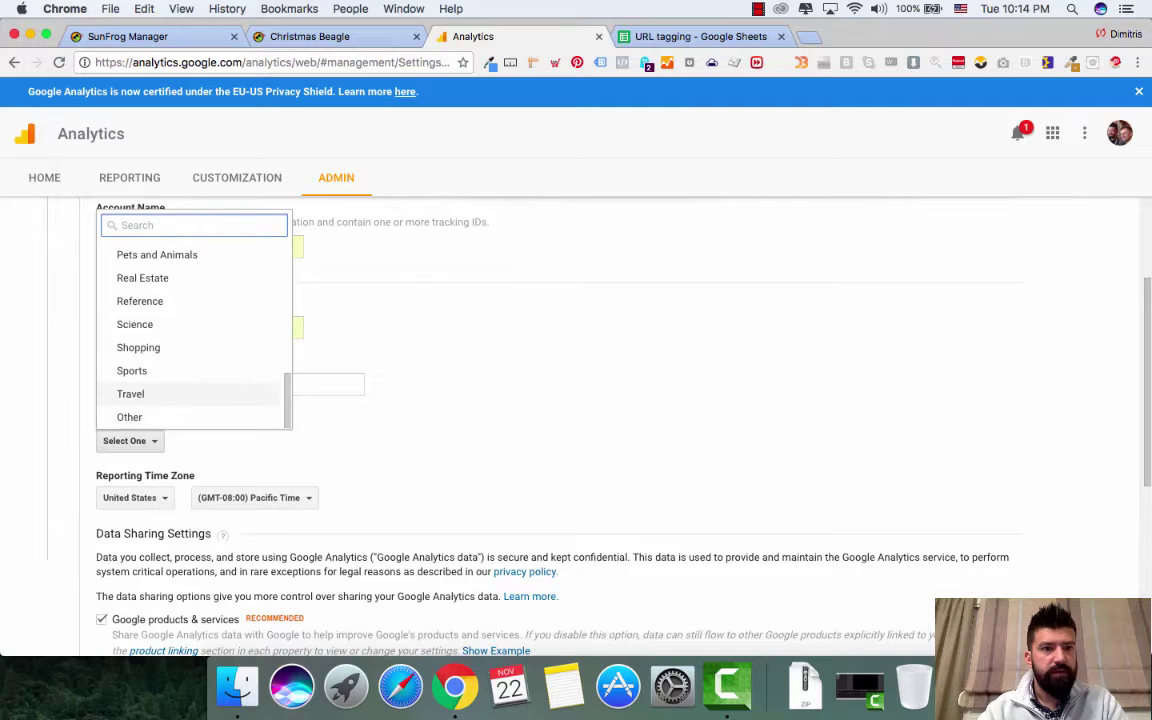
click(130, 417)
scroll(560, 420, down, 3)
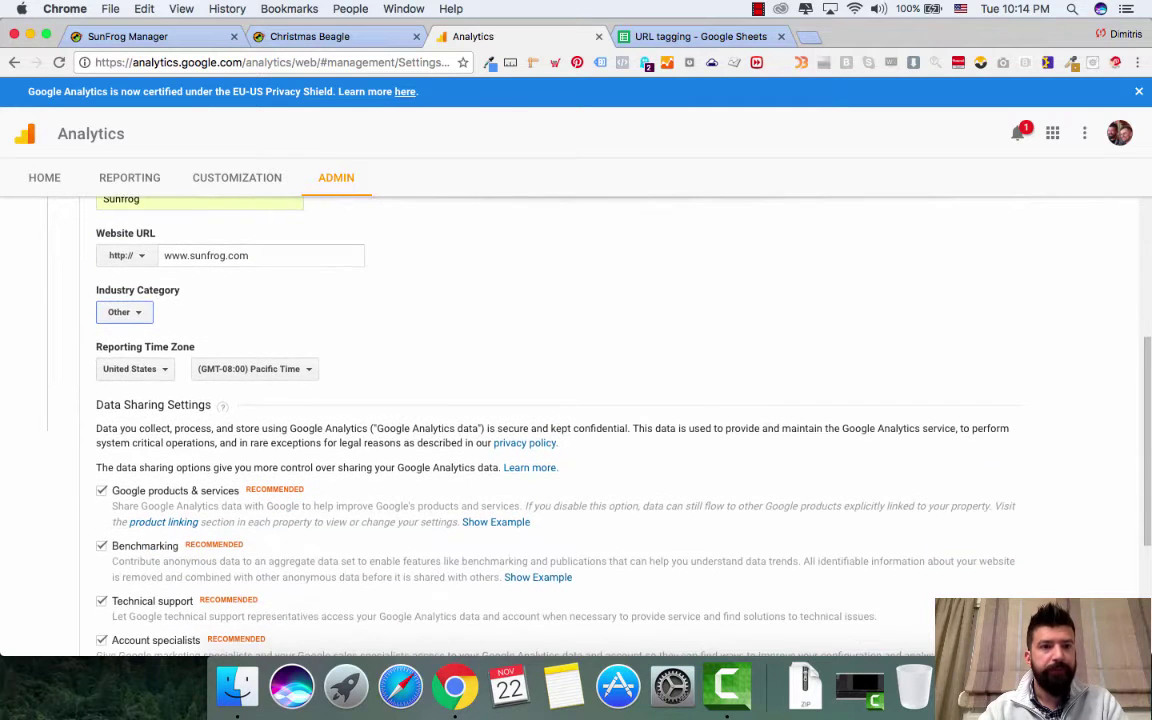
click(135, 369)
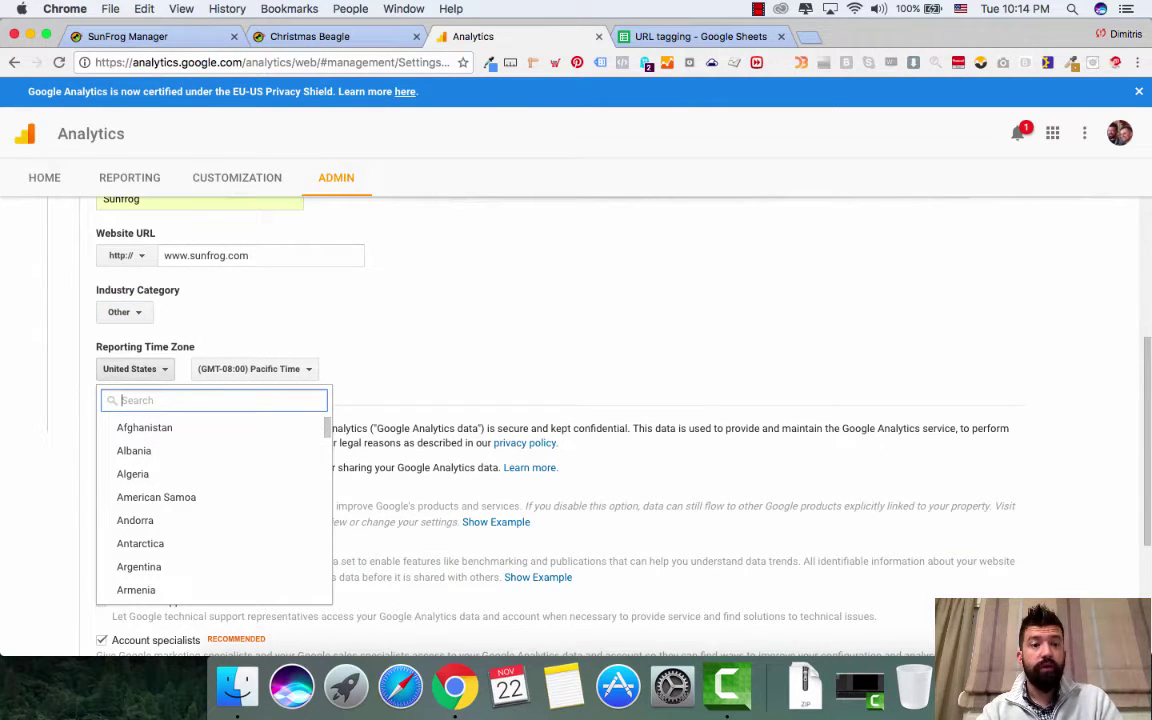
text(greece)
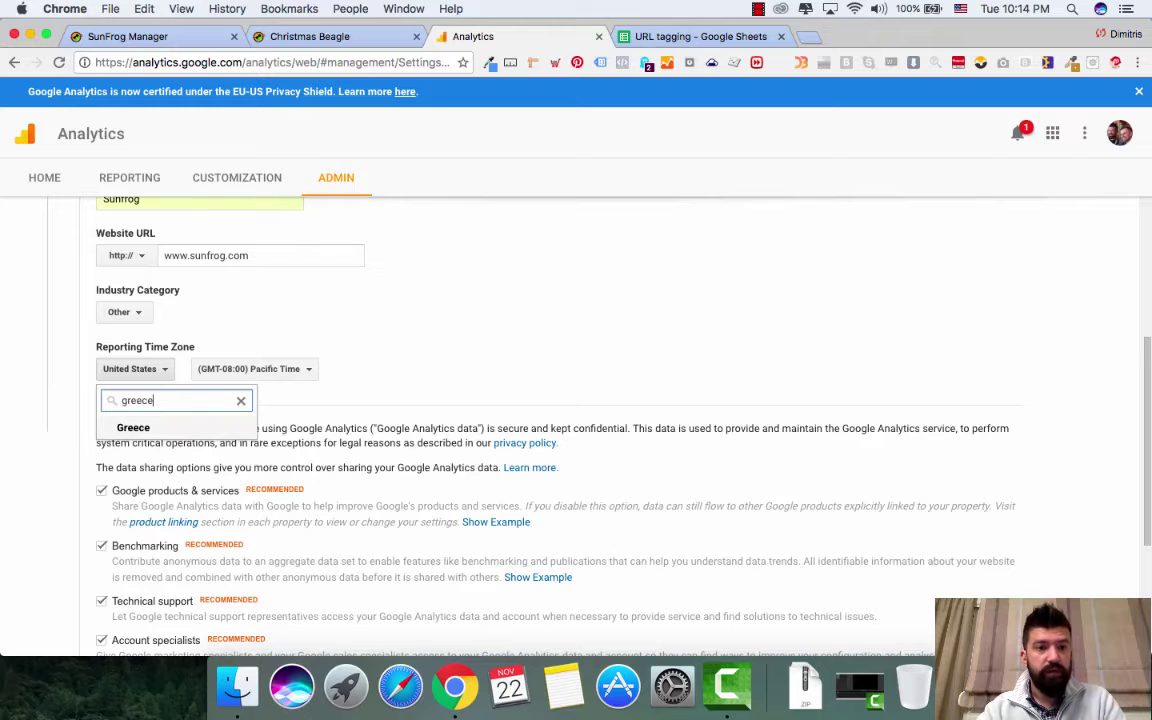
key(Return)
scroll(576, 420, down, 5)
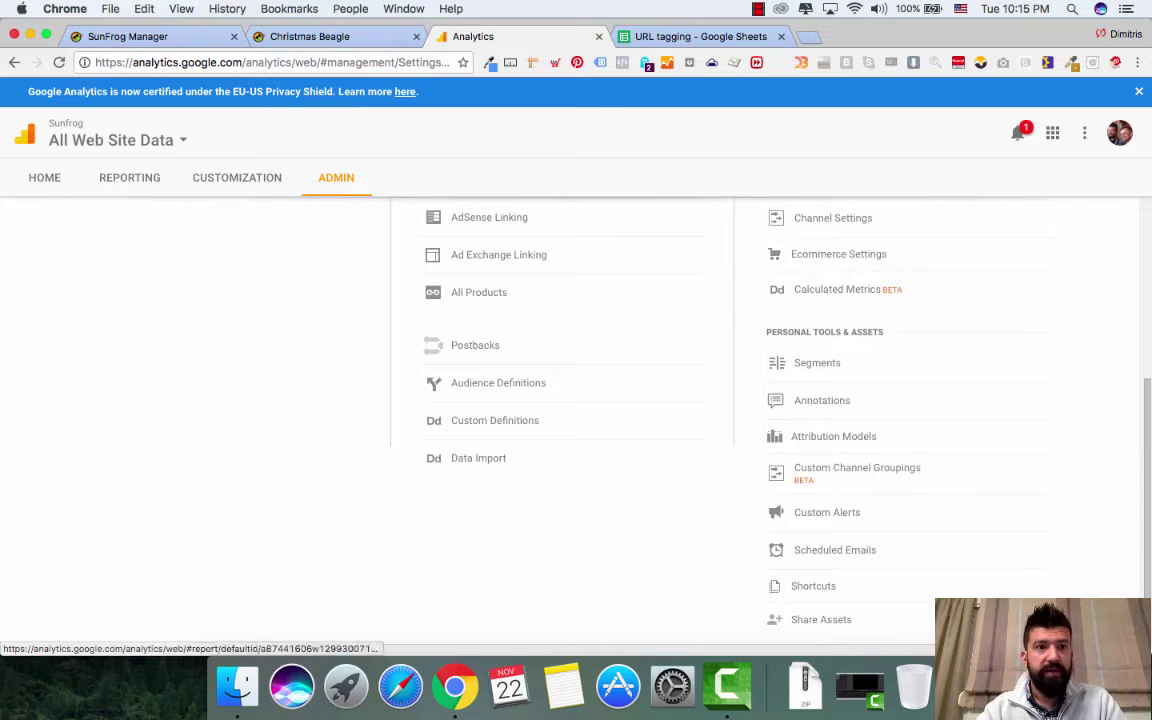
- Open the tracking code details of the existing Sunfrog property and copy its tracking ID
scroll(480, 400, up, 5)
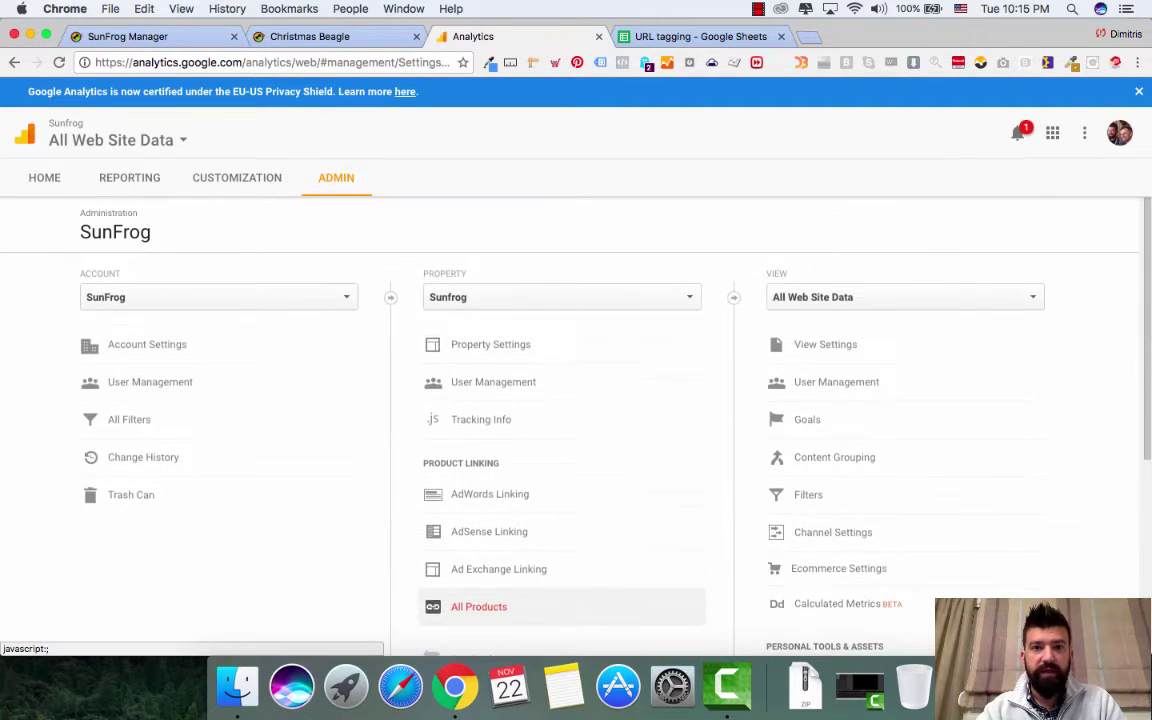
click(480, 419)
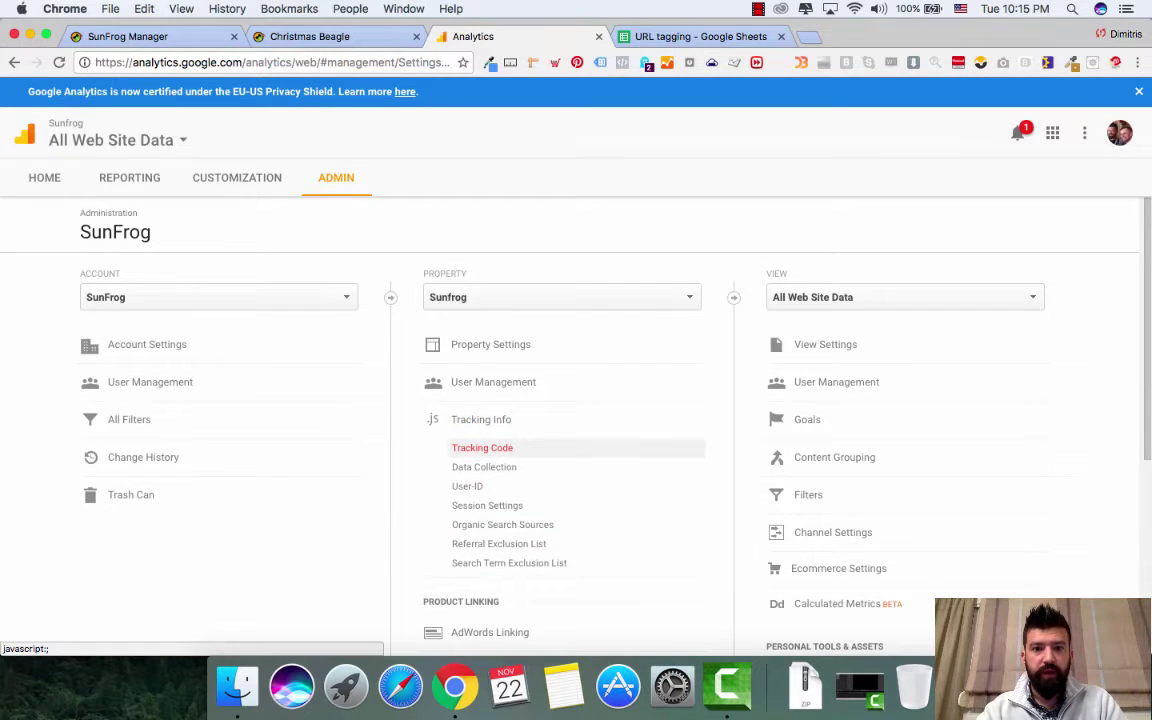
click(482, 447)
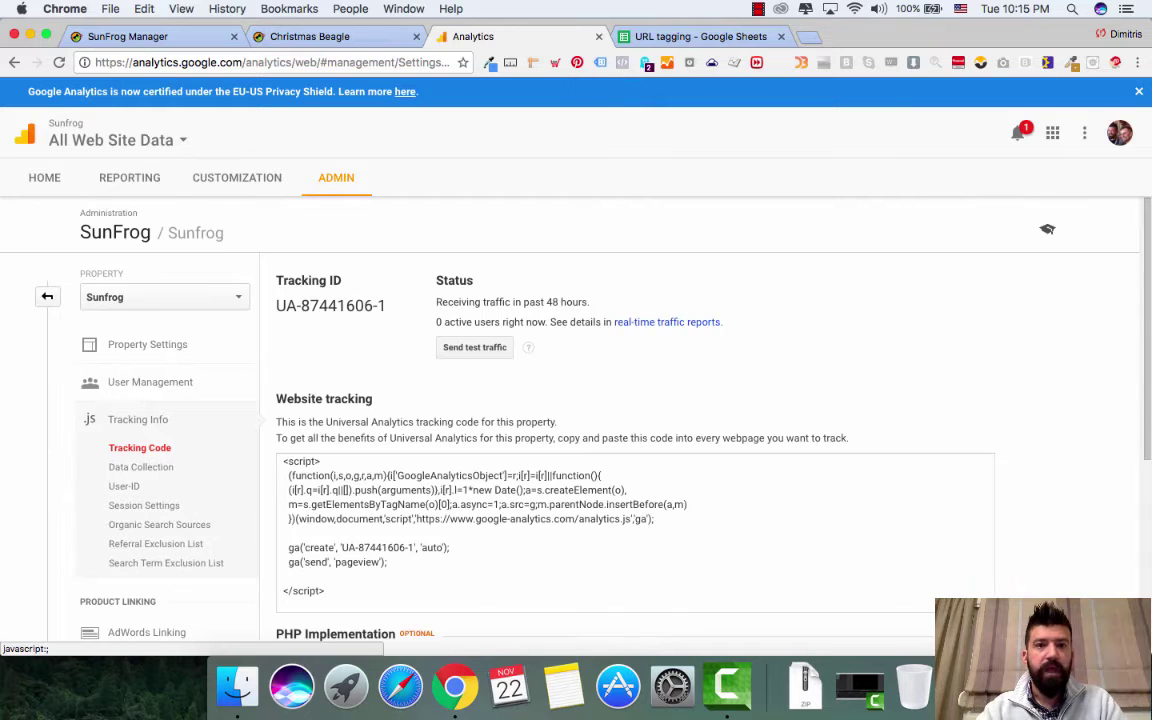
drag(277, 305, 386, 306)
key(super+c)
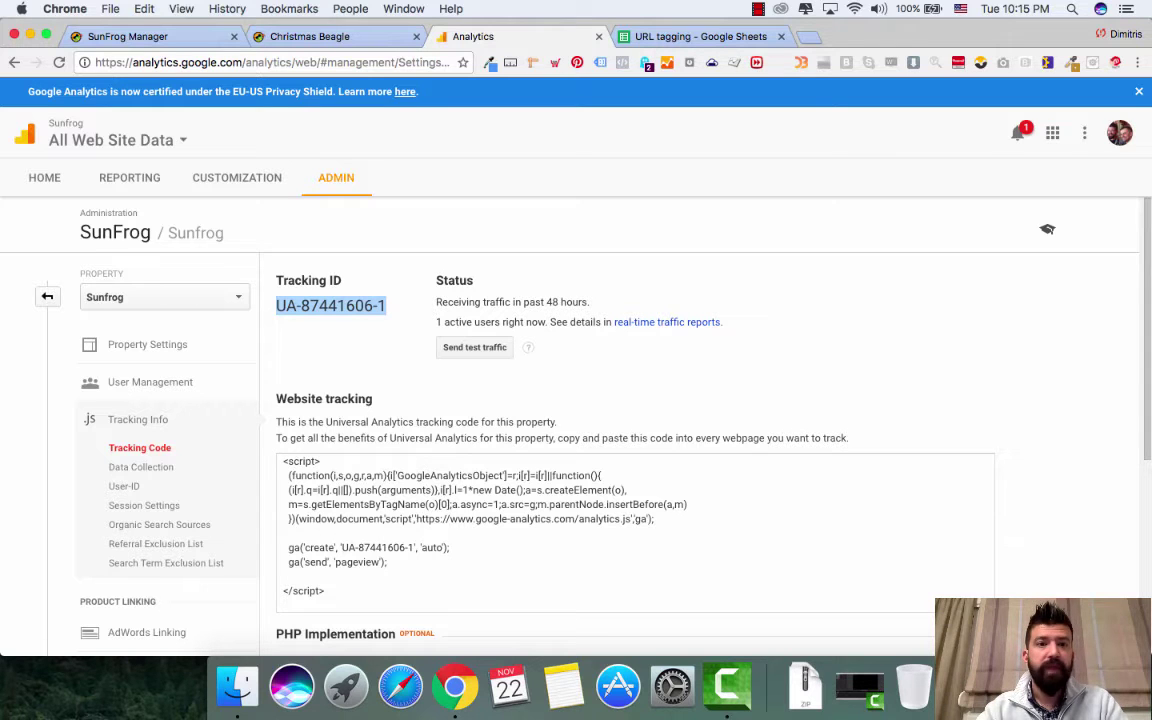
- Paste the copied tracking ID as the Web Property ID in SunFrog Manager and save it
click(146, 36)
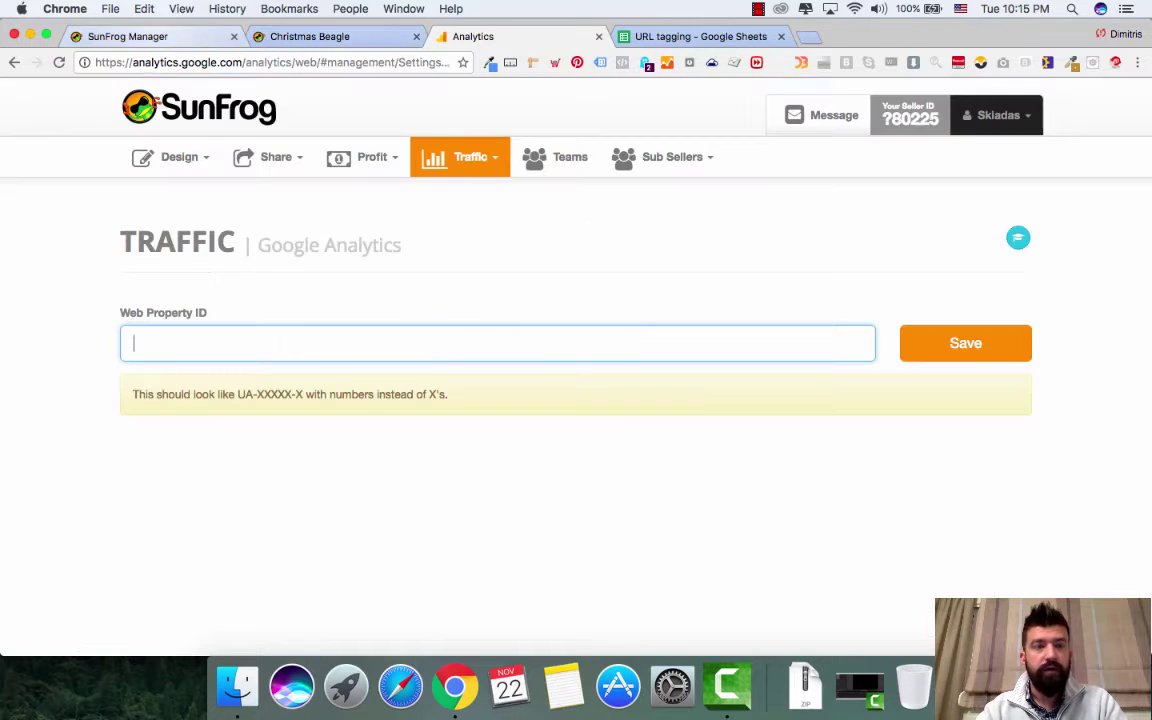
click(134, 343)
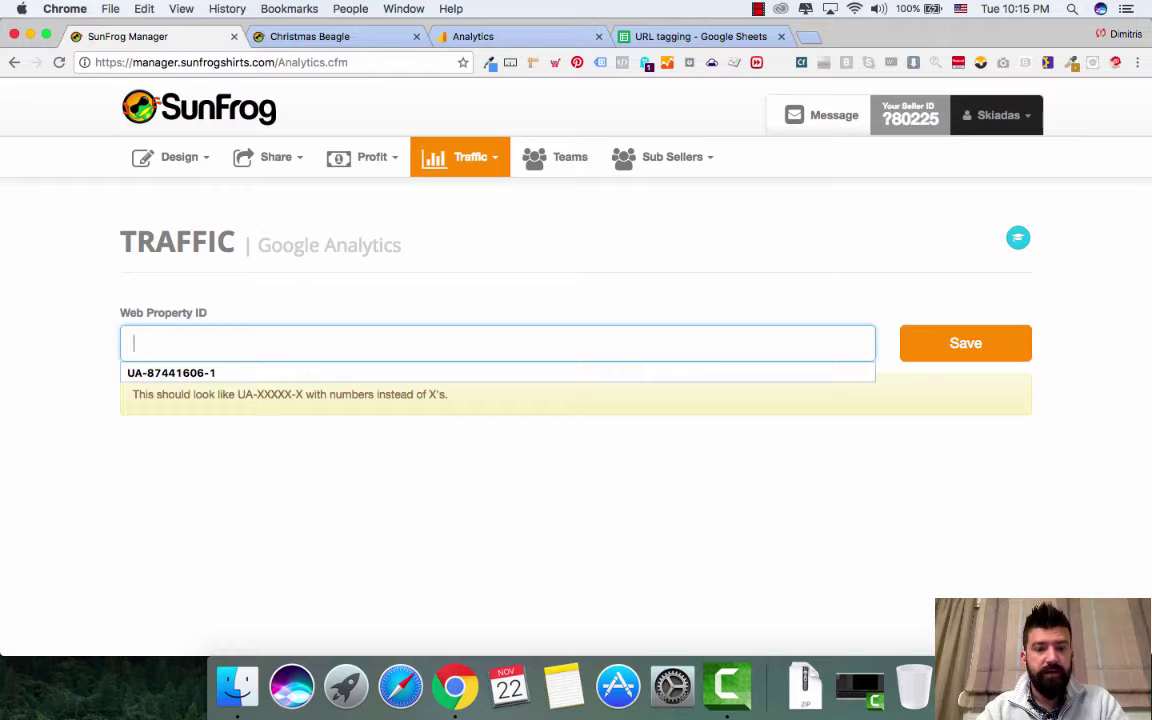
key(super+v)
key(Return)
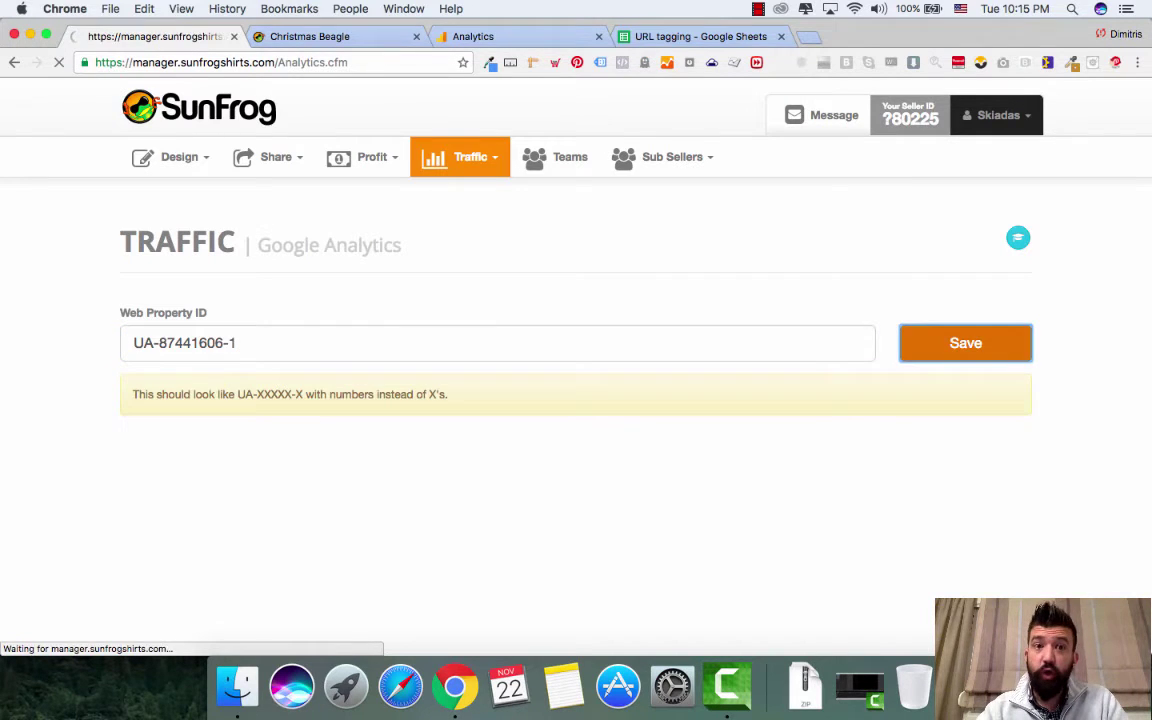
- Make the Christmas Beagle page the last browser tab and open the Analytics URL Builder extension for its URL
click(310, 36)
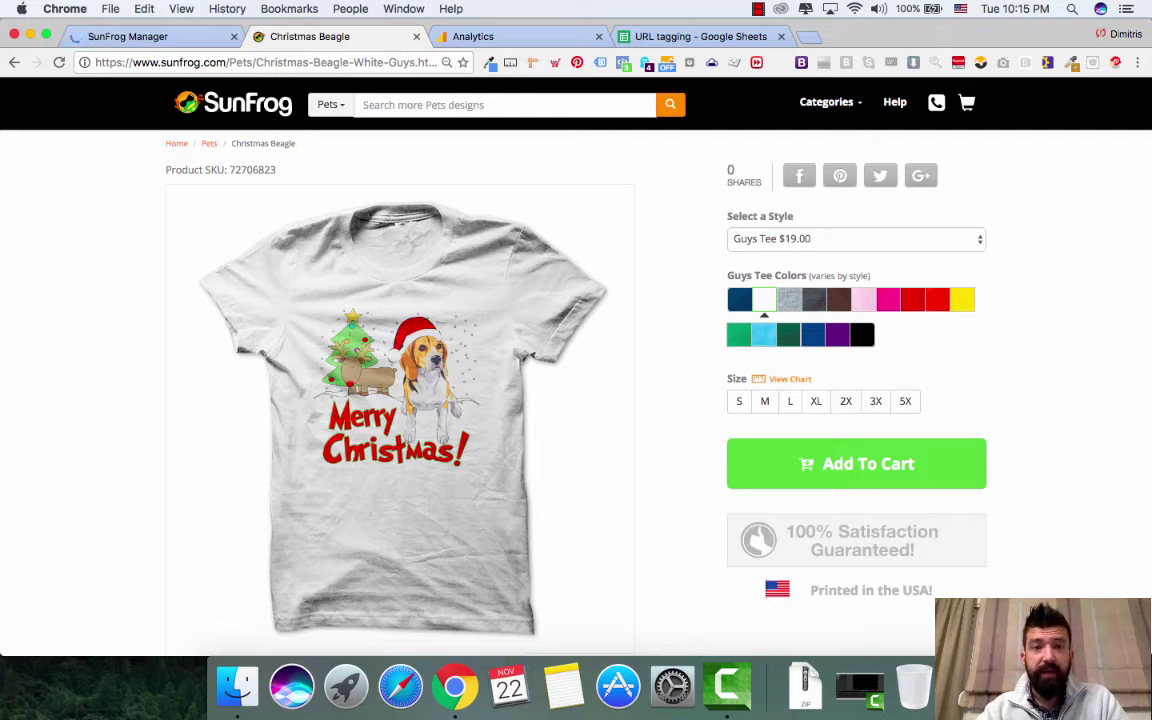
key(super+l)
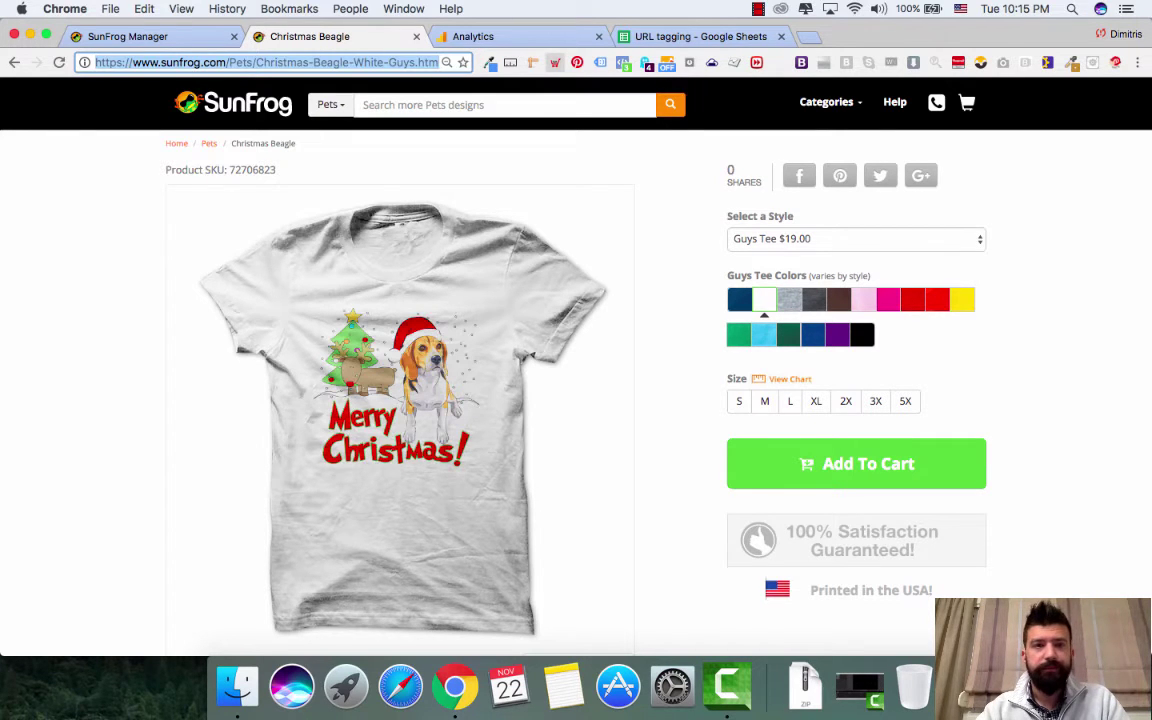
click(554, 62)
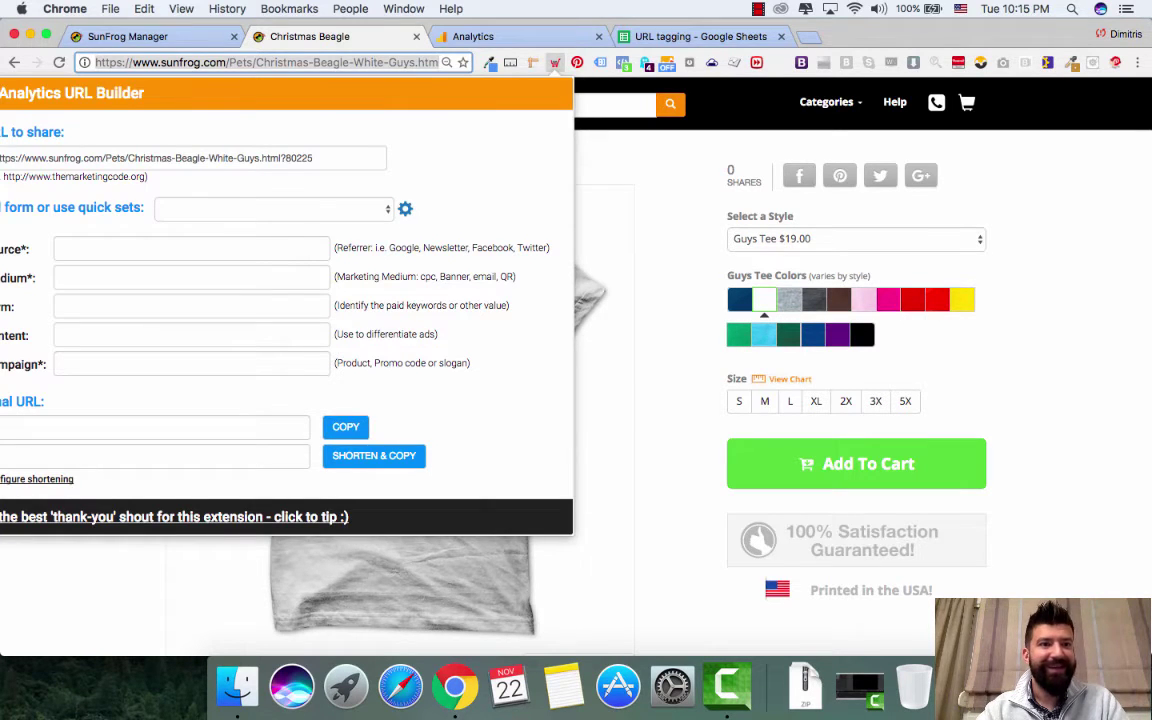
drag(330, 36, 738, 36)
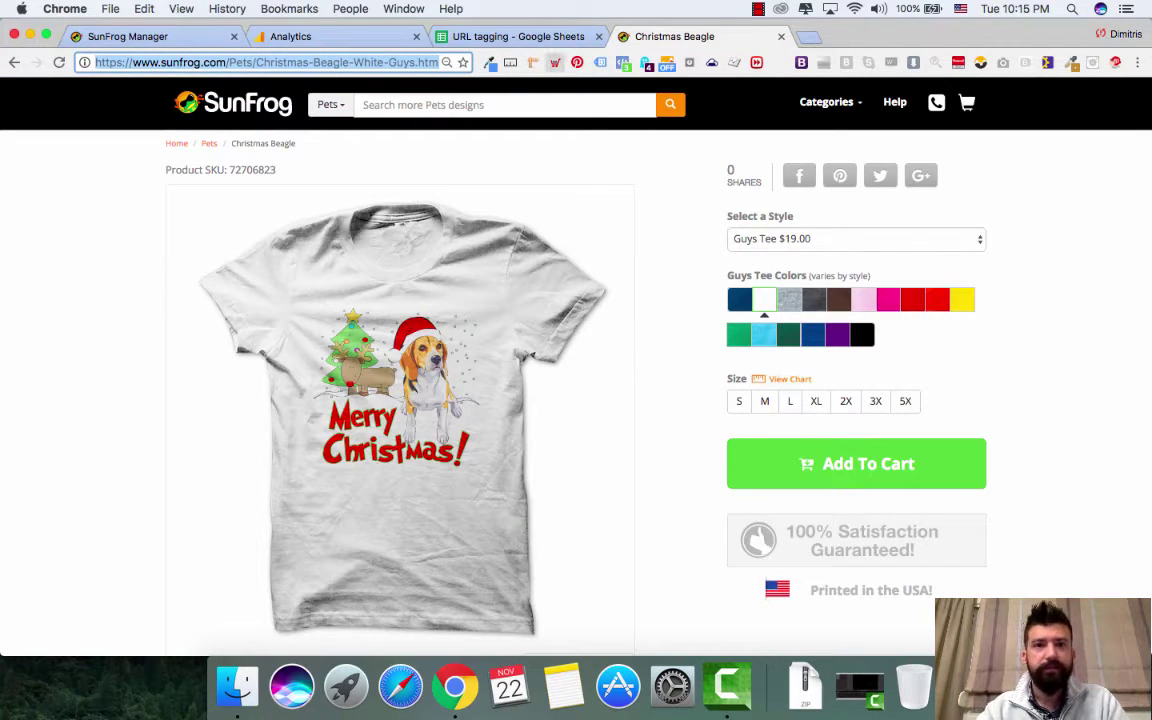
click(554, 62)
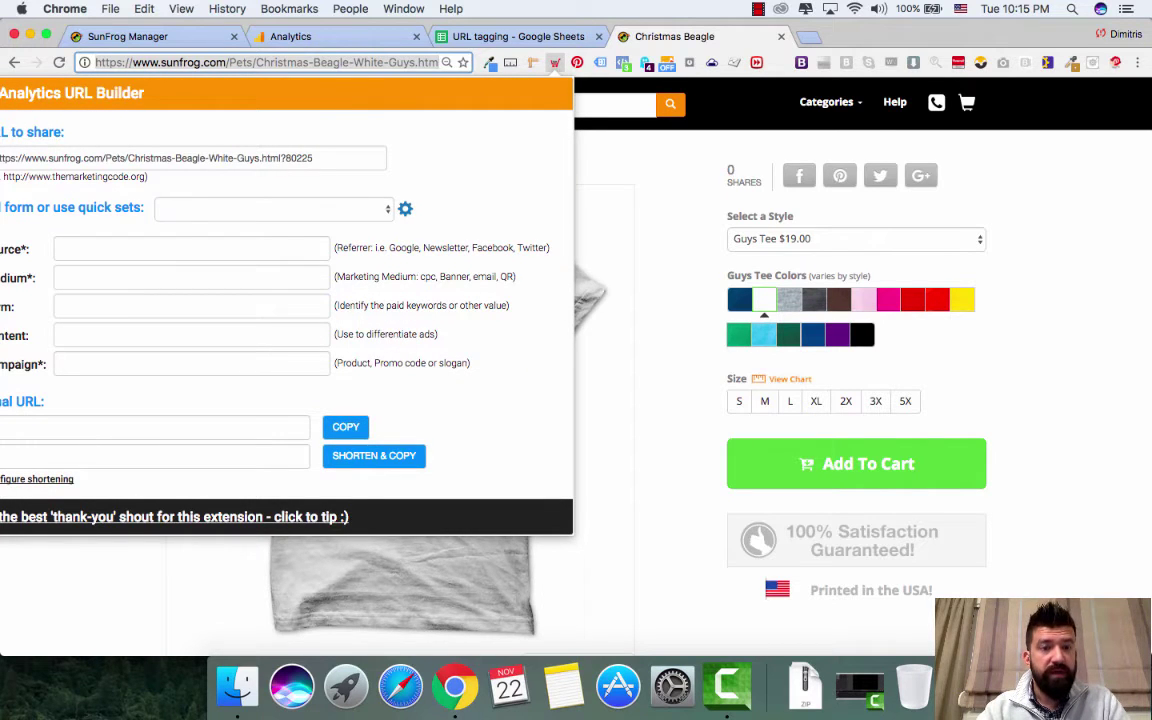
- Tag the product URL with source facebook, medium cpc and content female2534mobile
click(191, 248)
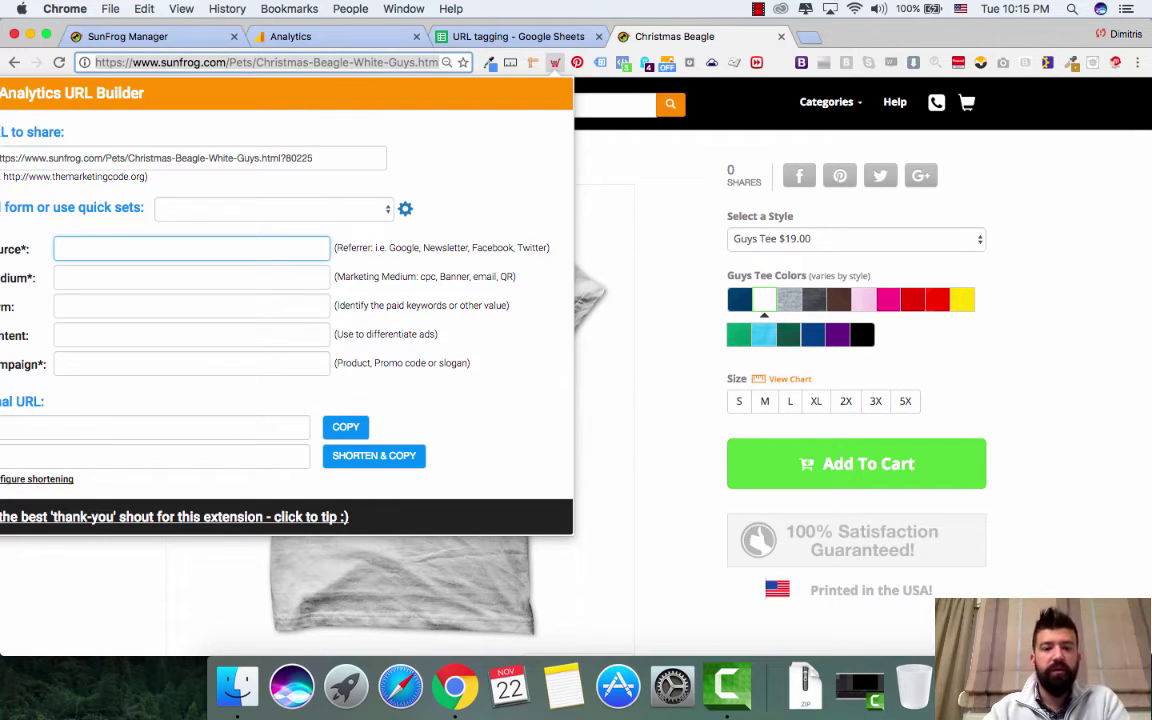
text(facebook)
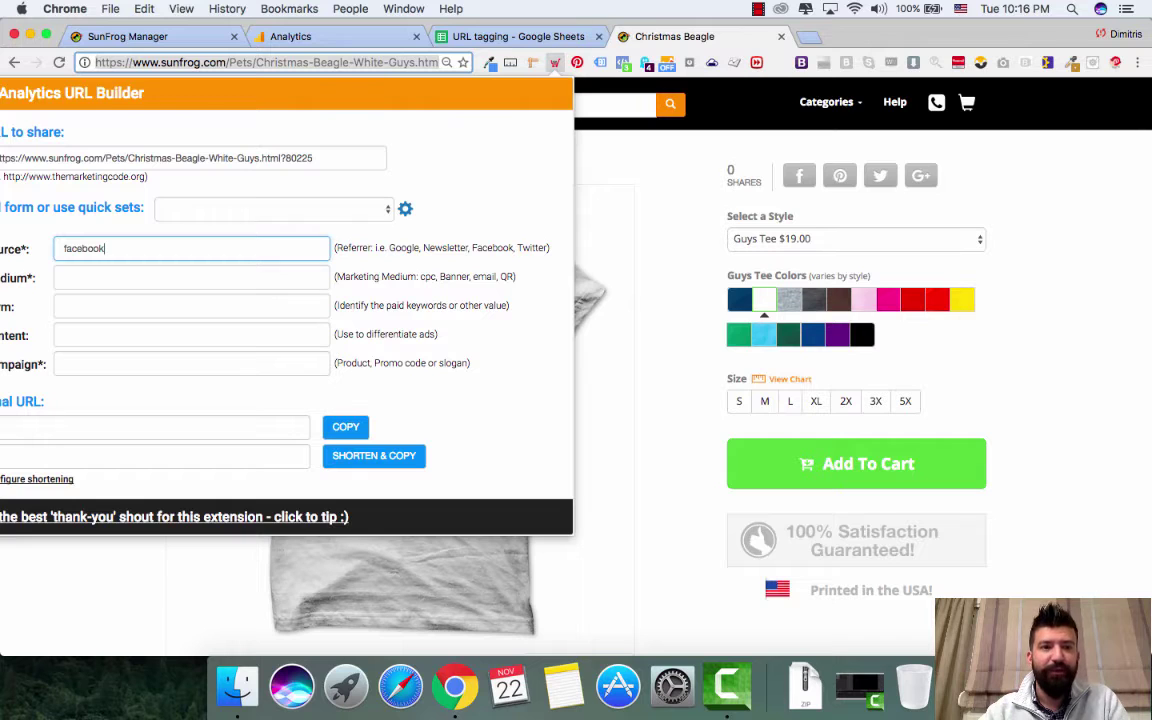
key(Tab)
text(cpc)
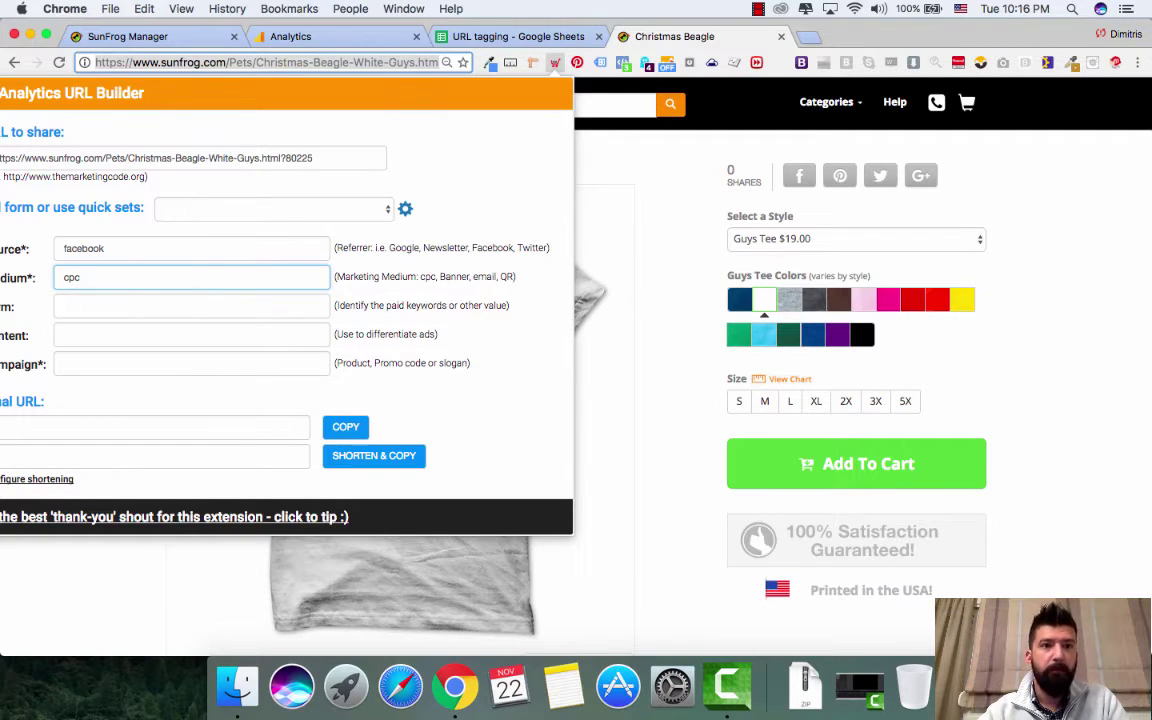
click(64, 334)
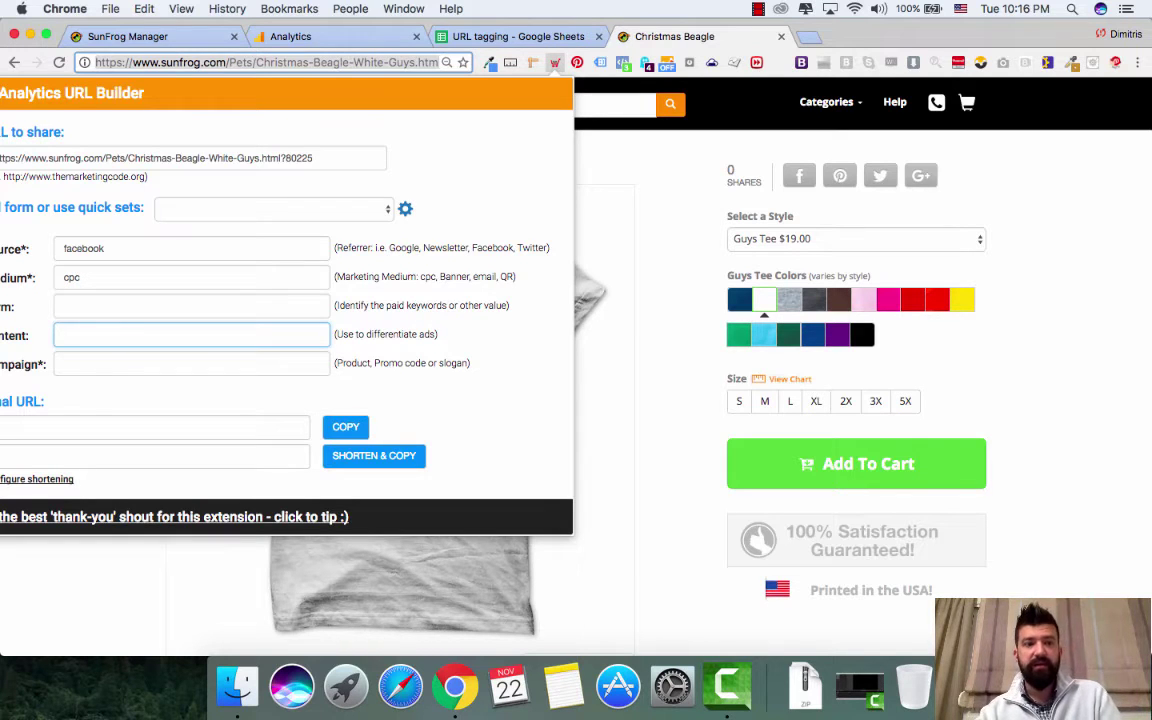
text(female2534mobile)
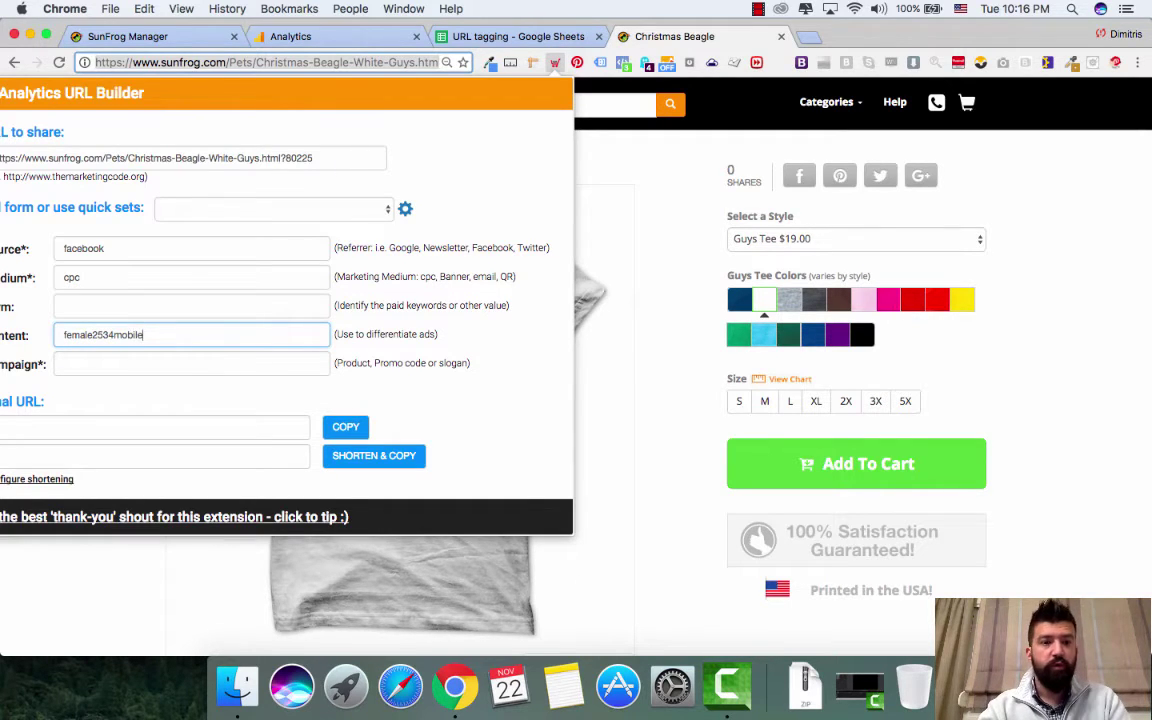
- Complete the content tag as female2534mobileppeilovebeagles and set the campaign to sunfrof_ppe_beagle_christmas_thirts
text(ppc)
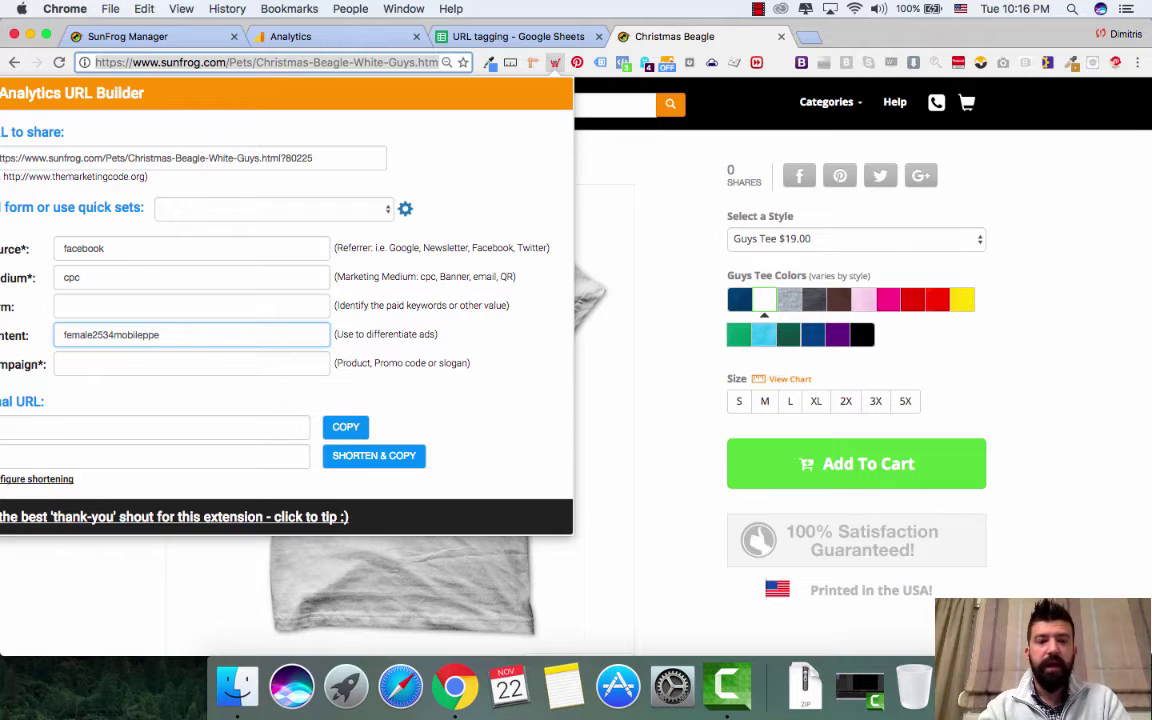
text(ilovebeagles)
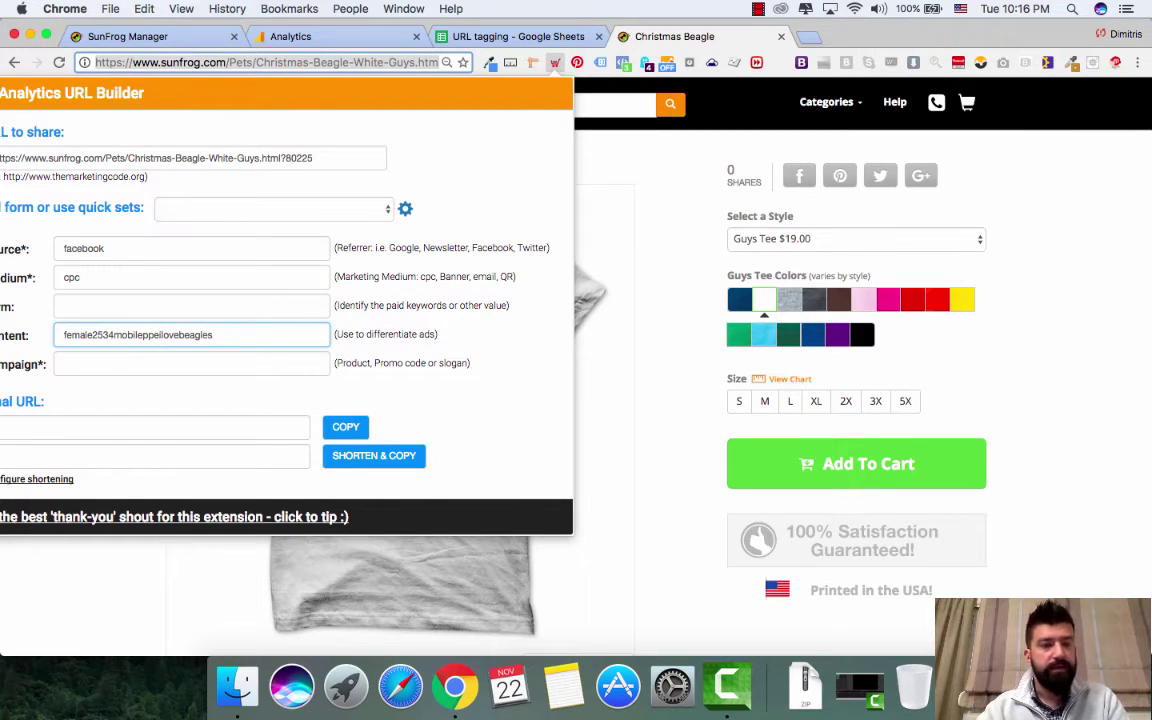
click(64, 363)
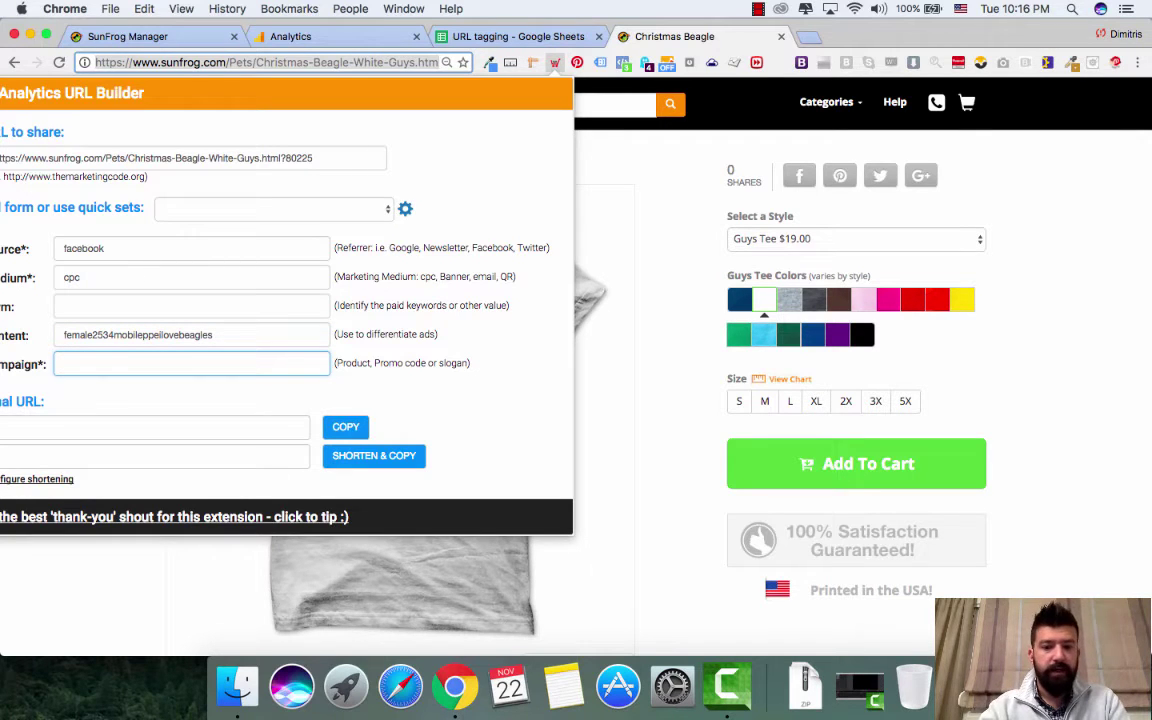
text(sunfrof_ppe)
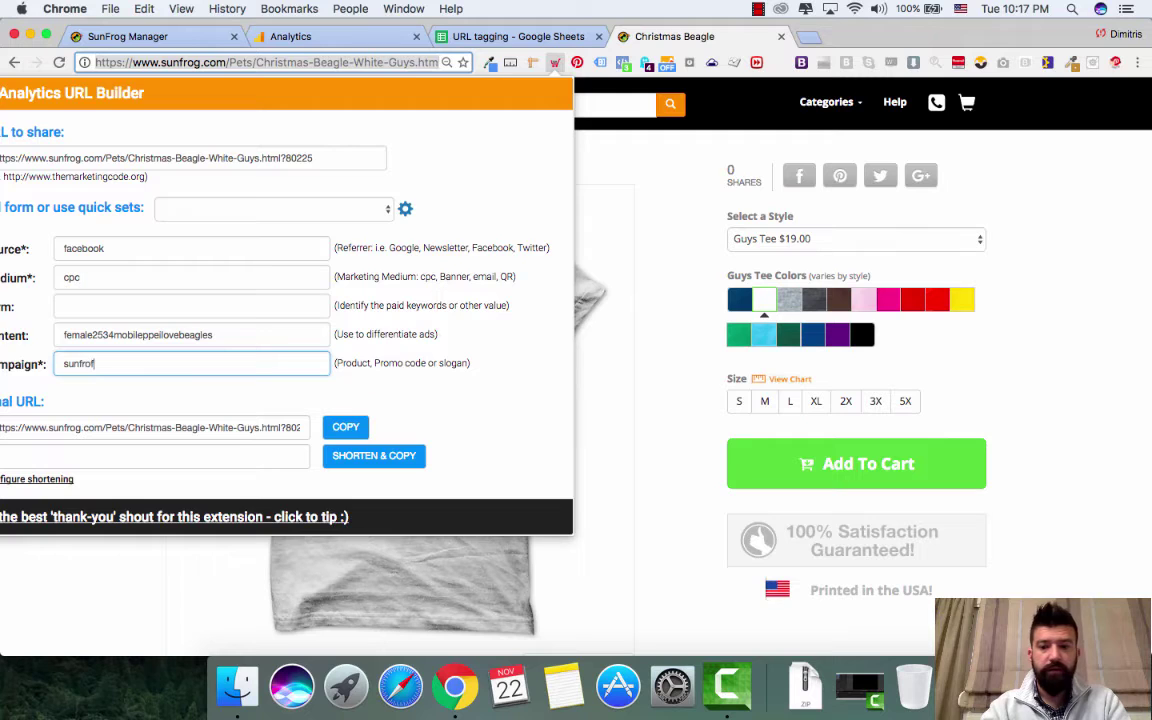
text(_beagle)
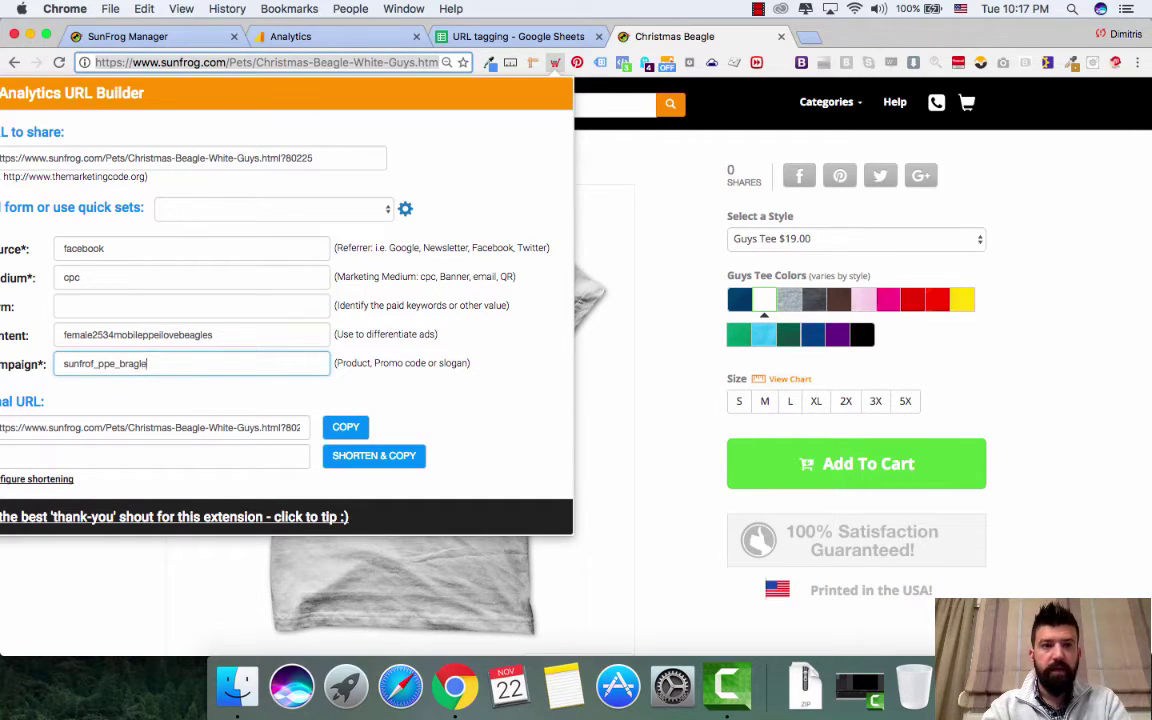
key(BackSpace)
key(BackSpace)
key(BackSpace)
key(BackSpace)
key(BackSpace)
text(eagle_christmas)
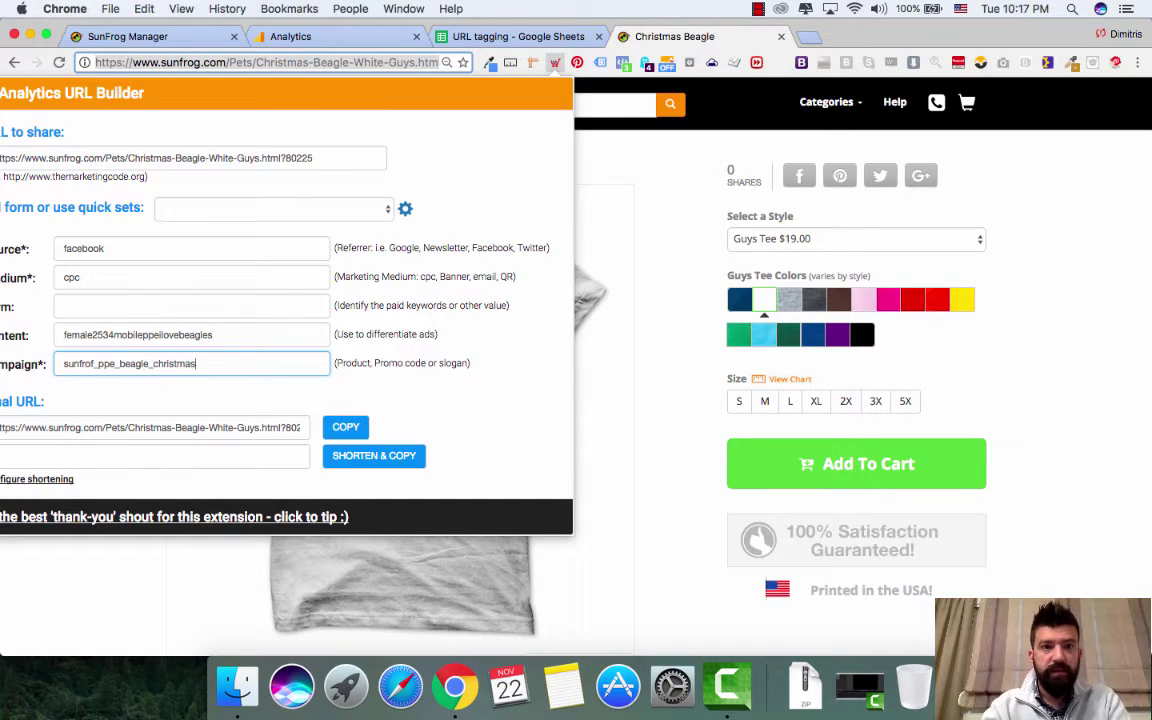
text(_ths)
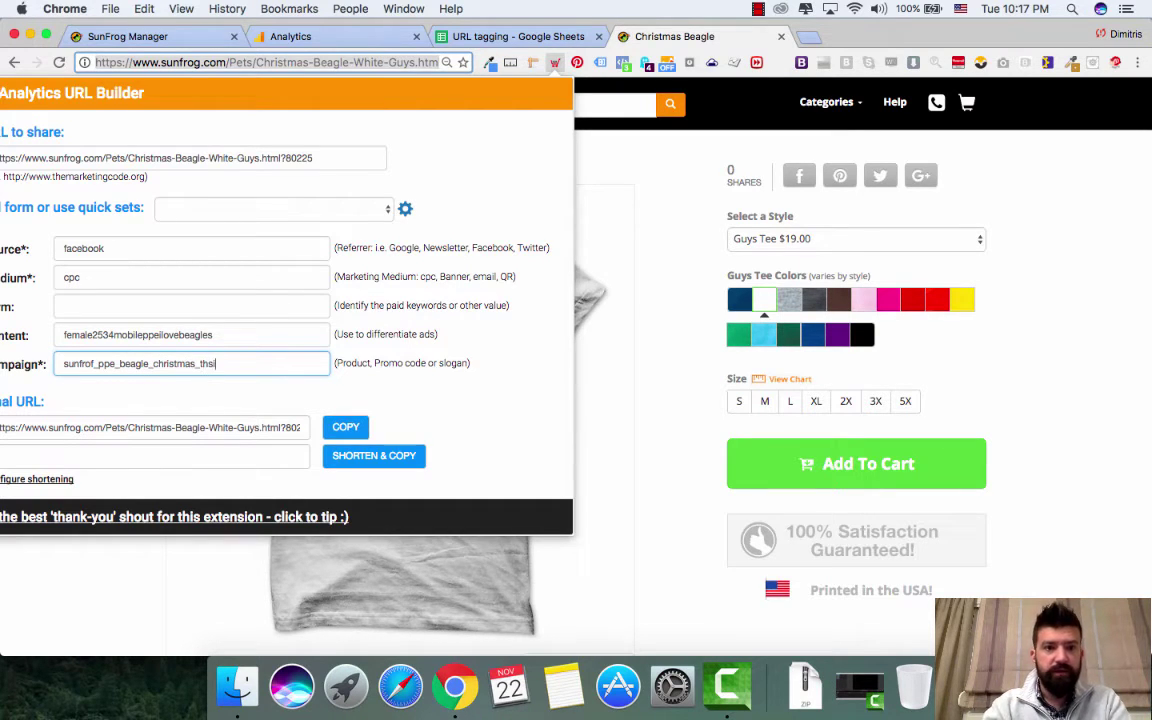
key(BackSpace)
text(irts)
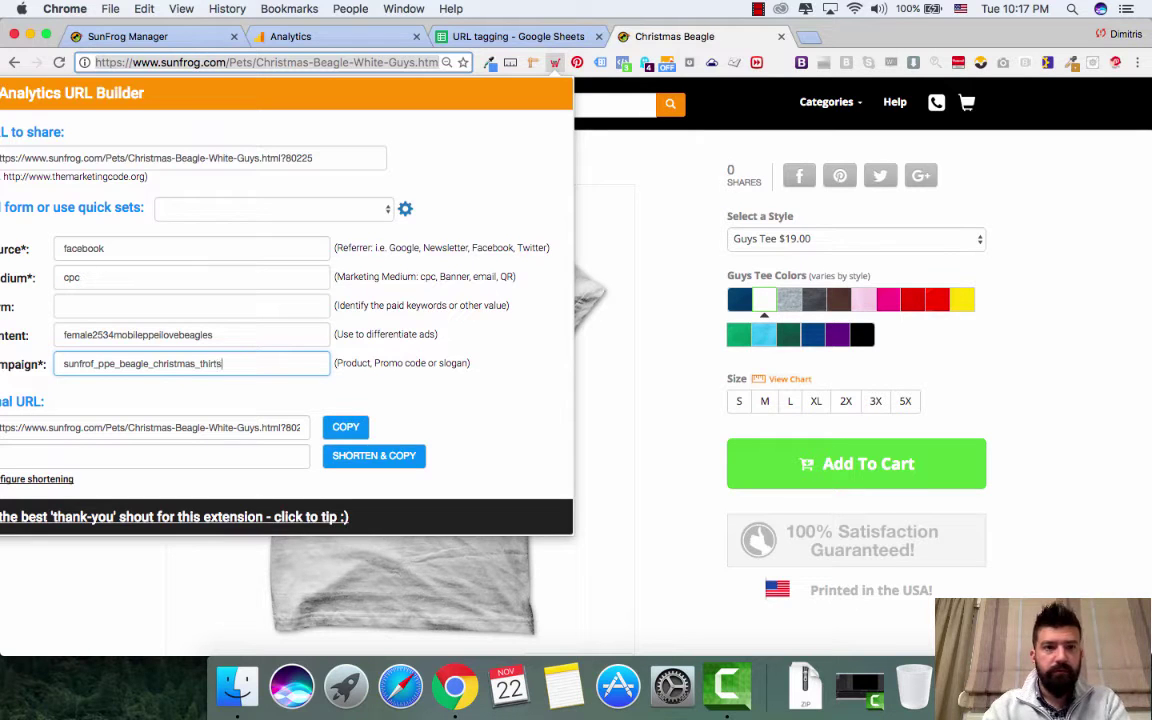
- Copy the final tagged URL and paste it into the address of a new browser tab
click(345, 427)
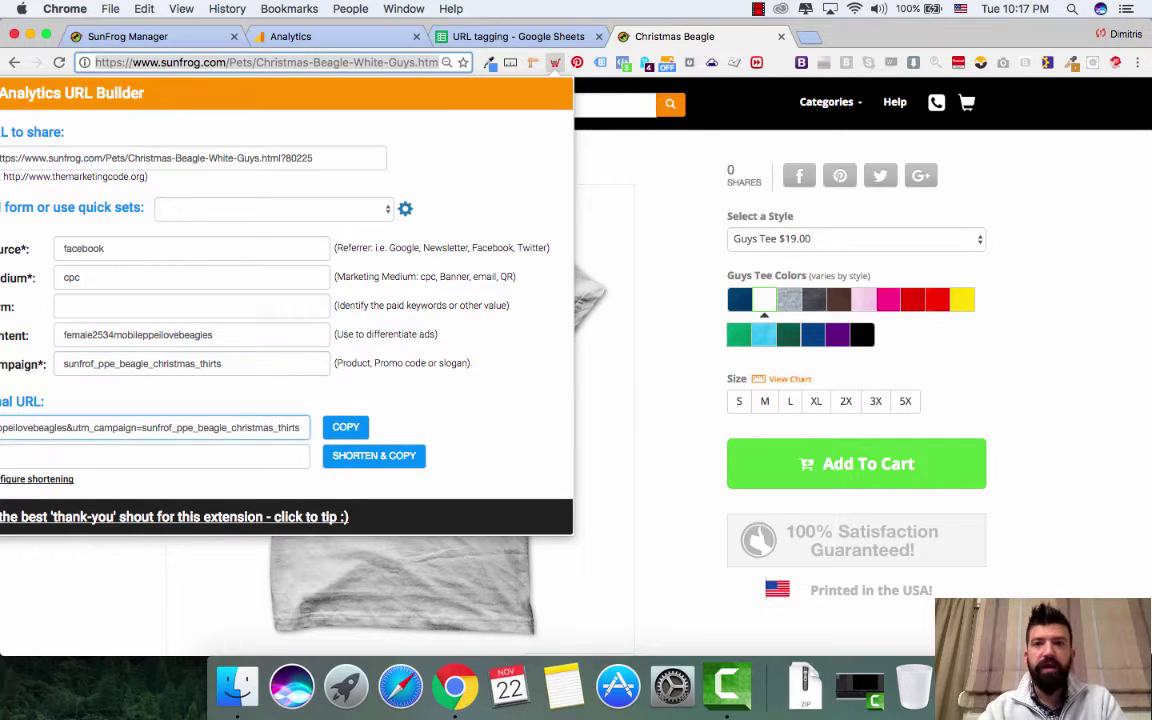
key(super+t)
key(super+v)
- Review the source, medium, content and campaign parameters along the pasted URL and load the page
drag(230, 62, 93, 62)
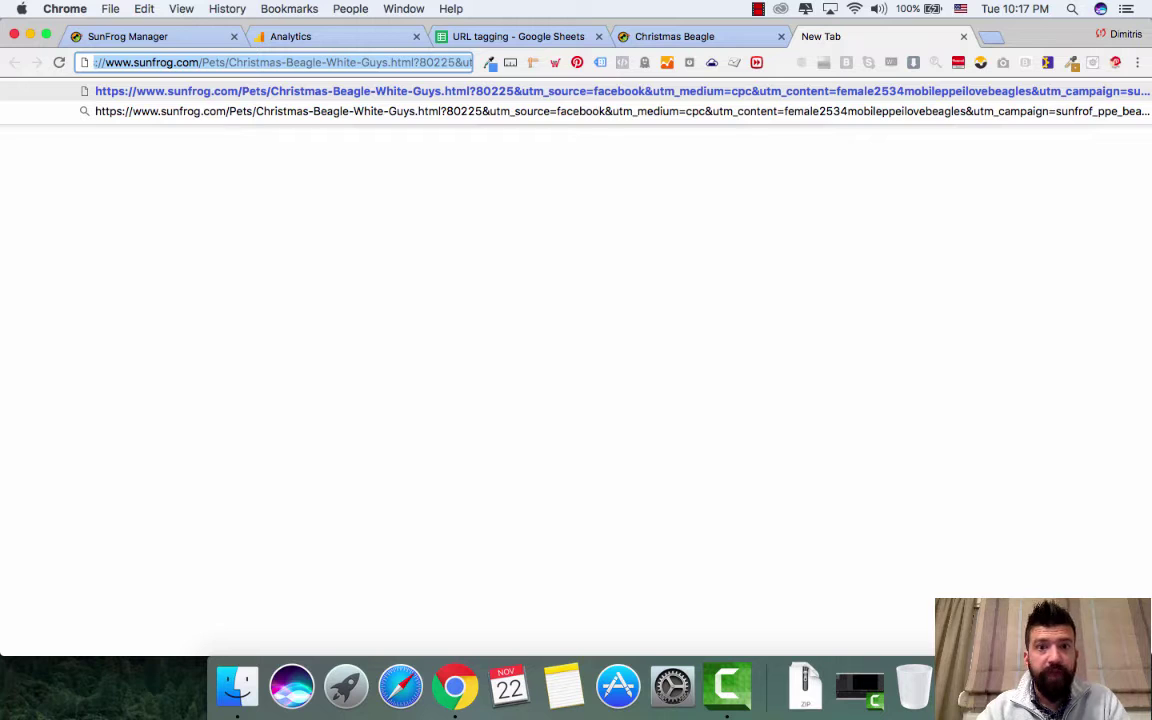
click(433, 62)
key(Right)
key(Right)
key(Right)
key(Right)
key(Right)
key(Right)
key(Right)
key(Right)
key(Right)
key(Right)
key(Right)
key(Right)
key(Right)
key(Right)
key(Right)
key(Right)
key(Right)
key(Right)
key(Right)
key(Right)
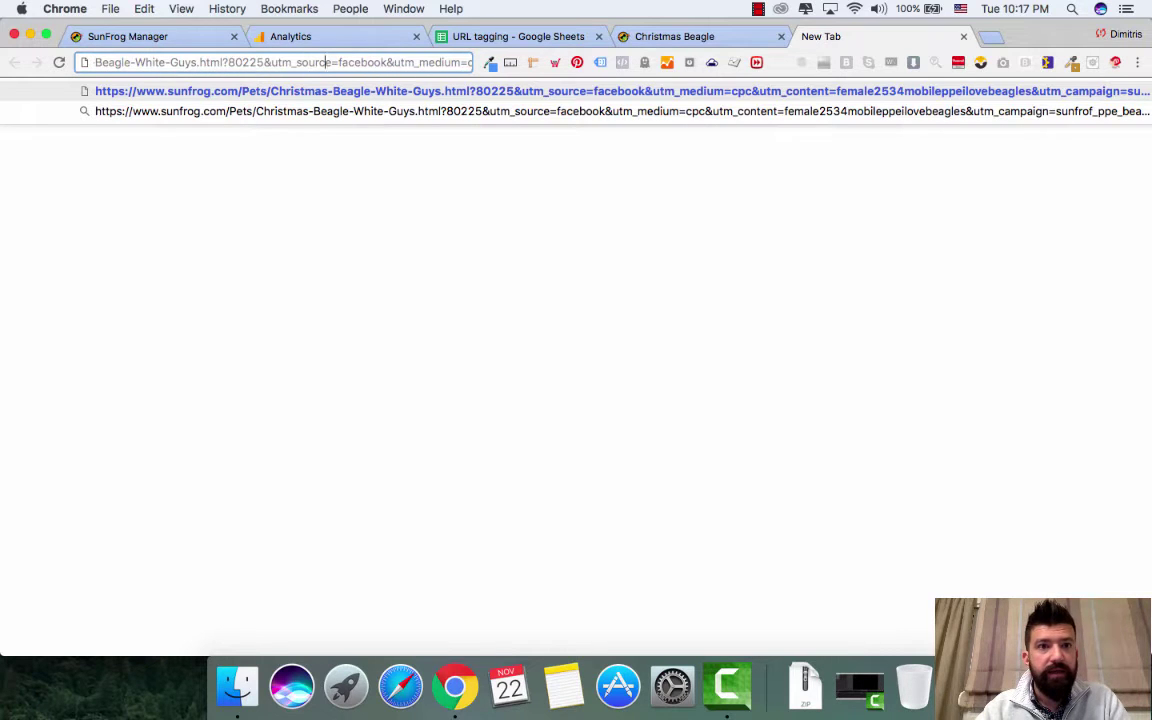
double_click(362, 62)
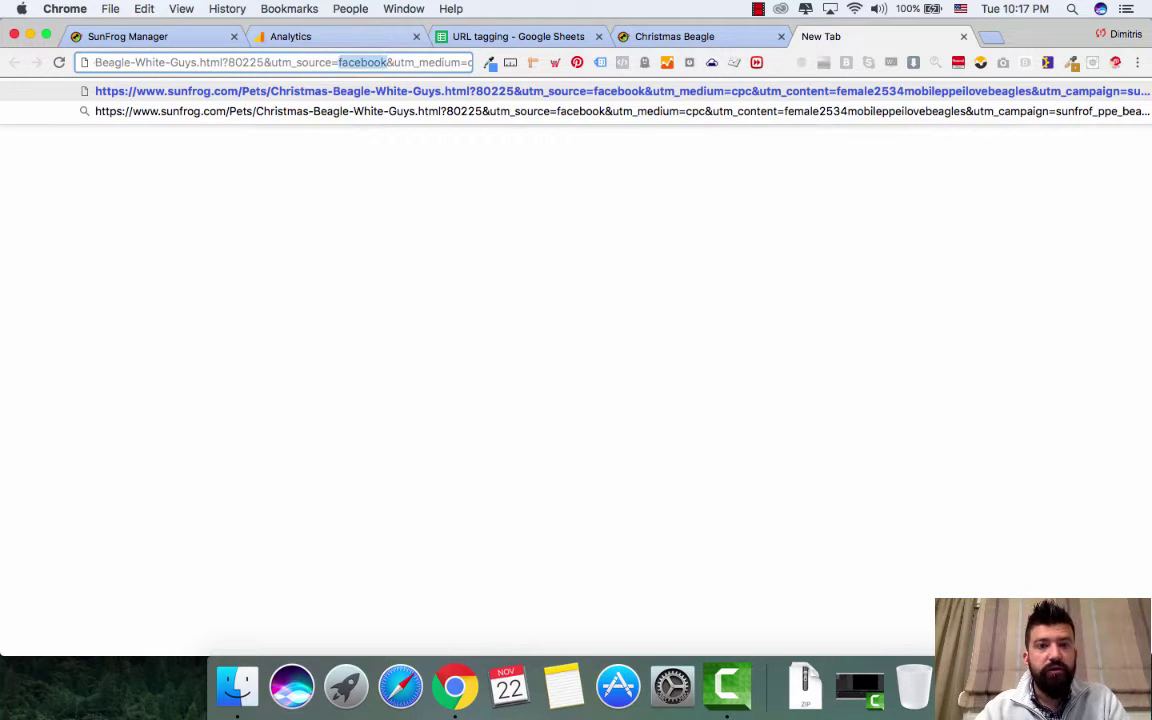
key(Right)
key(Right)
key(Right)
key(Right)
key(Right)
key(Right)
key(Right)
key(Right)
key(Right)
key(Right)
key(Right)
key(Right)
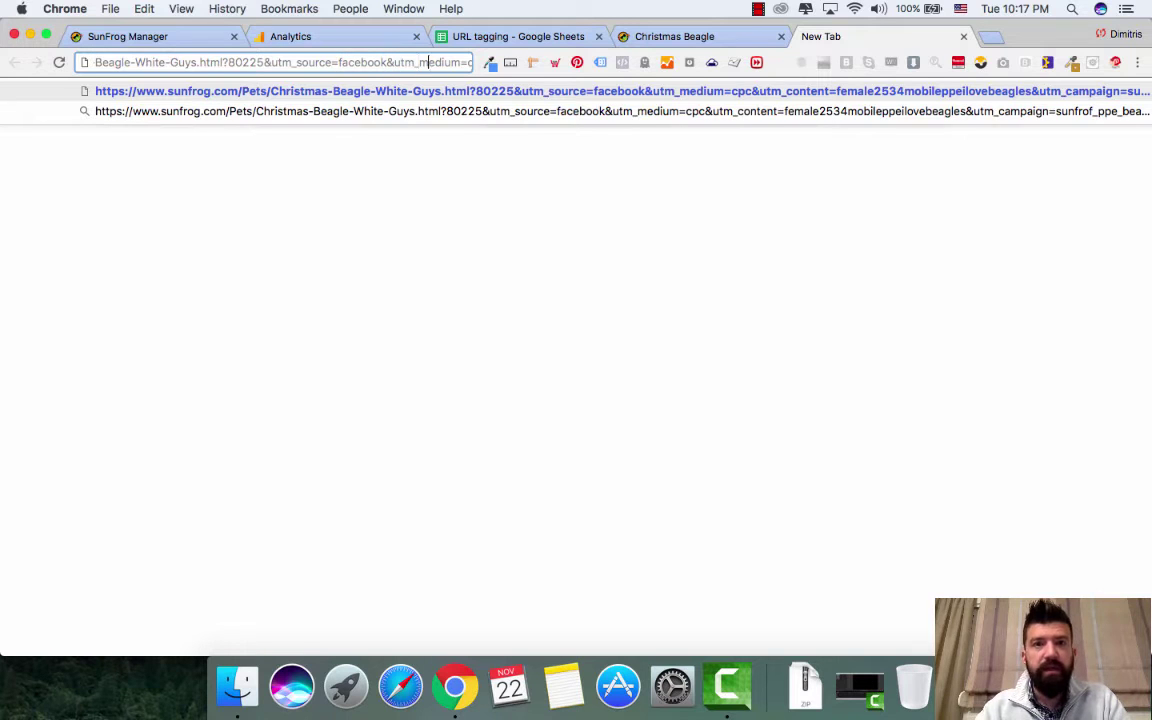
key(Right)
key(Right)
key(Right)
key(Right)
key(Right)
key(Right)
key(Right)
key(Right)
key(Right)
key(Right)
key(Right)
key(Right)
key(Right)
key(Right)
key(Right)
key(Right)
key(Right)
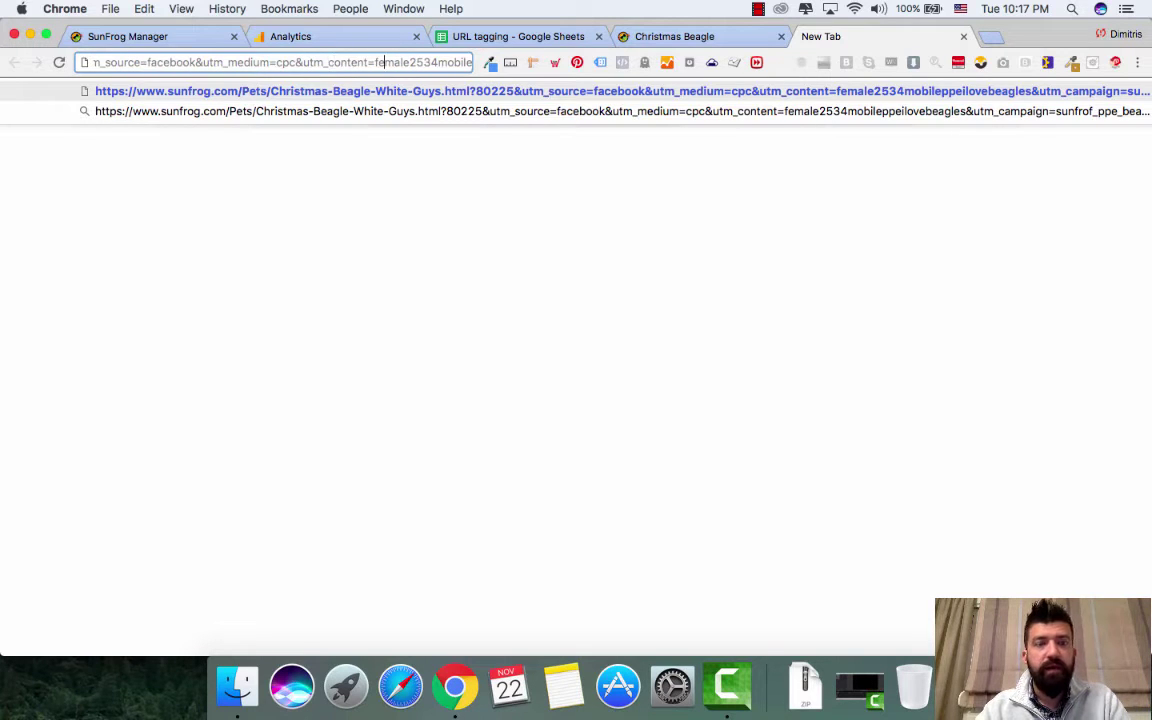
key(Right)
key(Right)
key(Right)
key(Right)
key(Right)
key(Right)
key(Right)
key(Right)
key(Right)
key(Right)
key(Right)
key(Right)
key(Right)
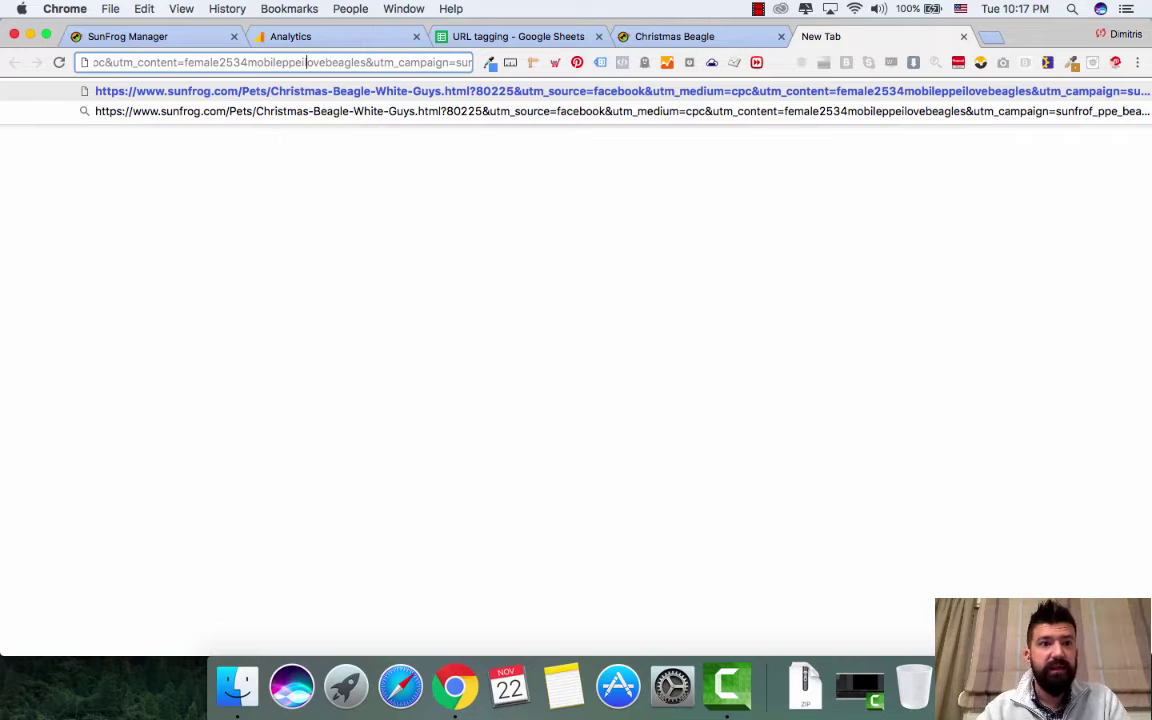
key(shift+Right)
key(shift+Right)
key(shift+Right)
key(shift+Right)
key(shift+Right)
key(shift+Right)
key(shift+Right)
key(shift+Right)
key(shift+Right)
key(shift+Right)
key(shift+Right)
key(shift+Right)
key(shift+Right)
key(shift+Right)
key(shift+Right)
key(shift+Right)
key(shift+Right)
key(shift+Right)
key(shift+Right)
key(shift+Right)
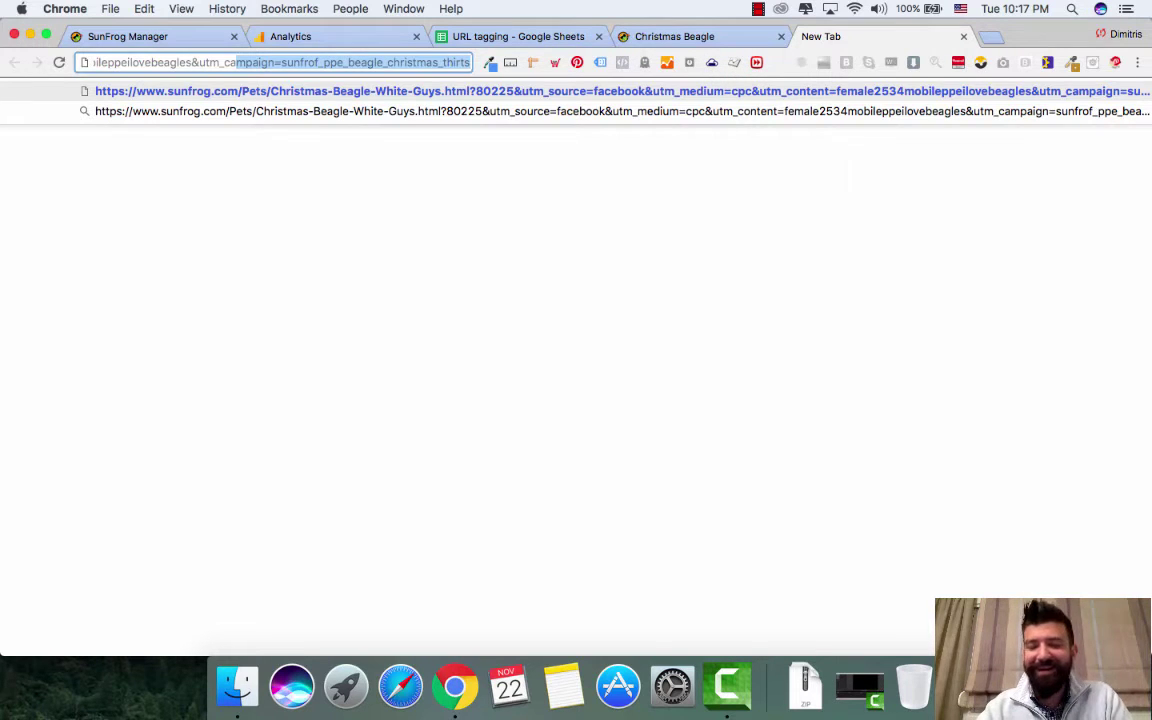
key(Return)
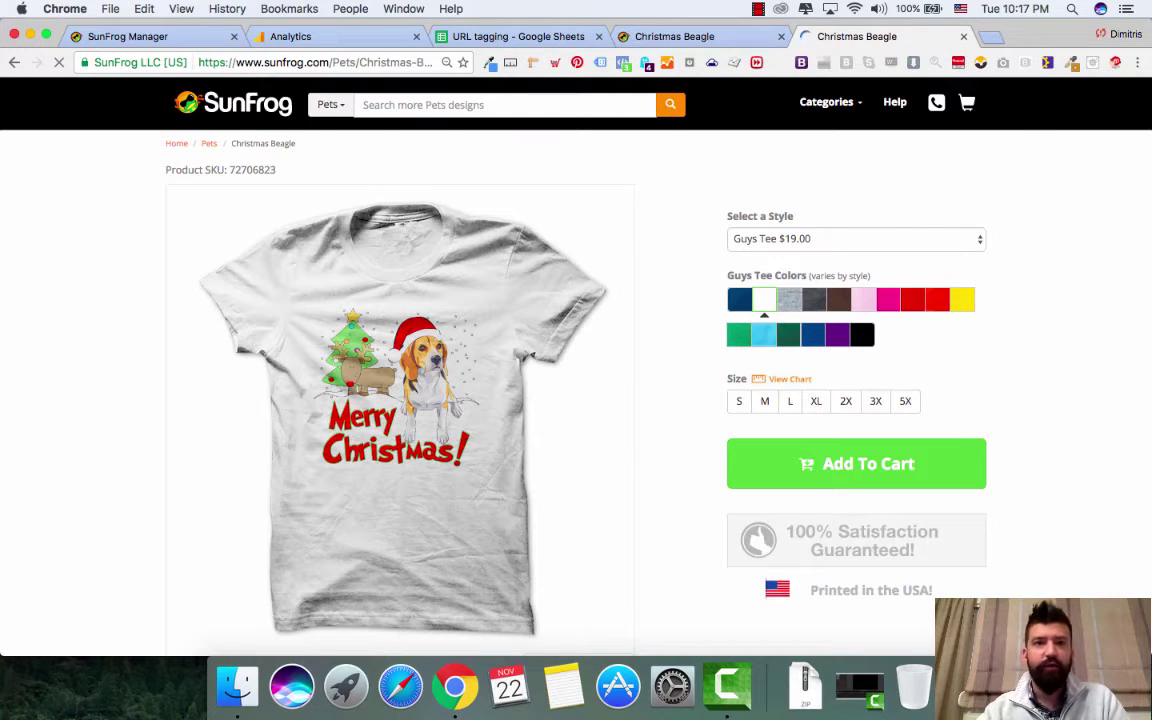
- Open the All Campaigns acquisition report for the Sunfrog property in Google Analytics
click(309, 36)
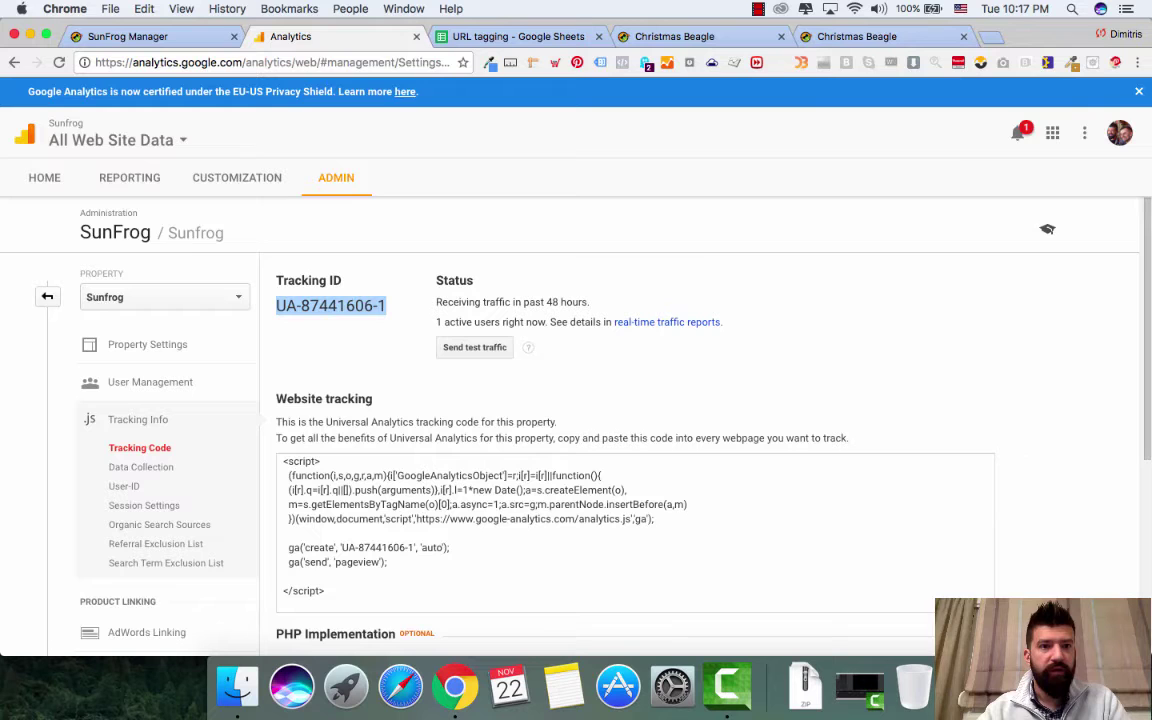
click(129, 177)
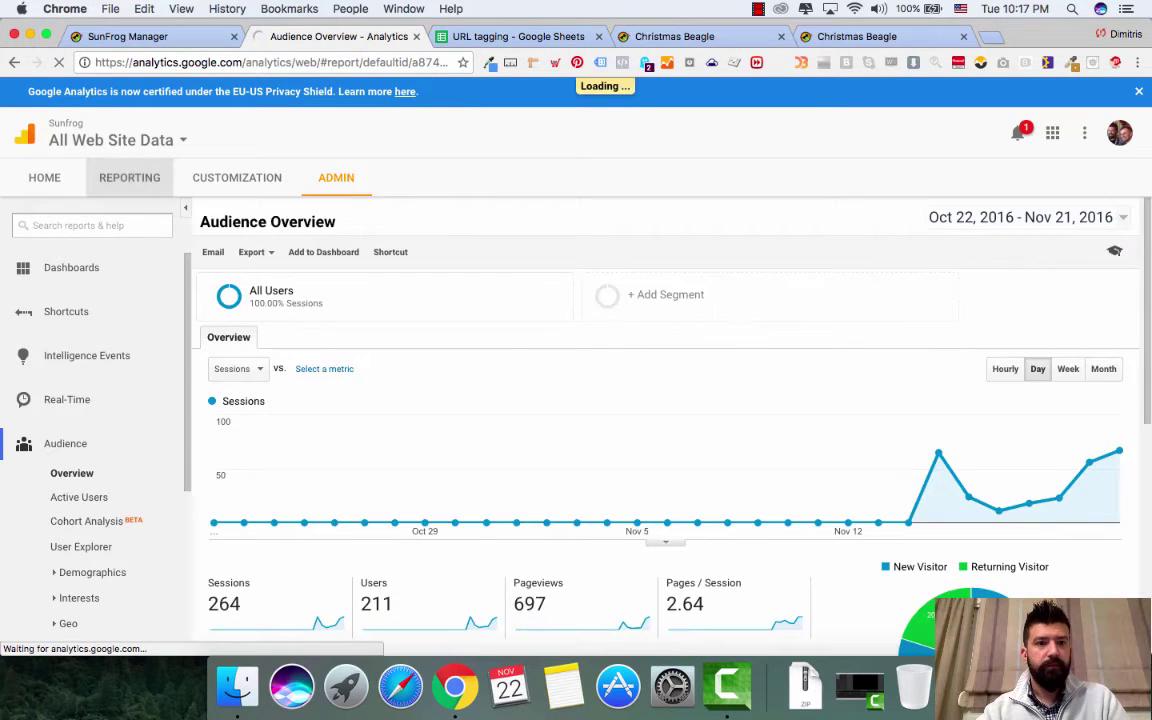
scroll(90, 432, down, 3)
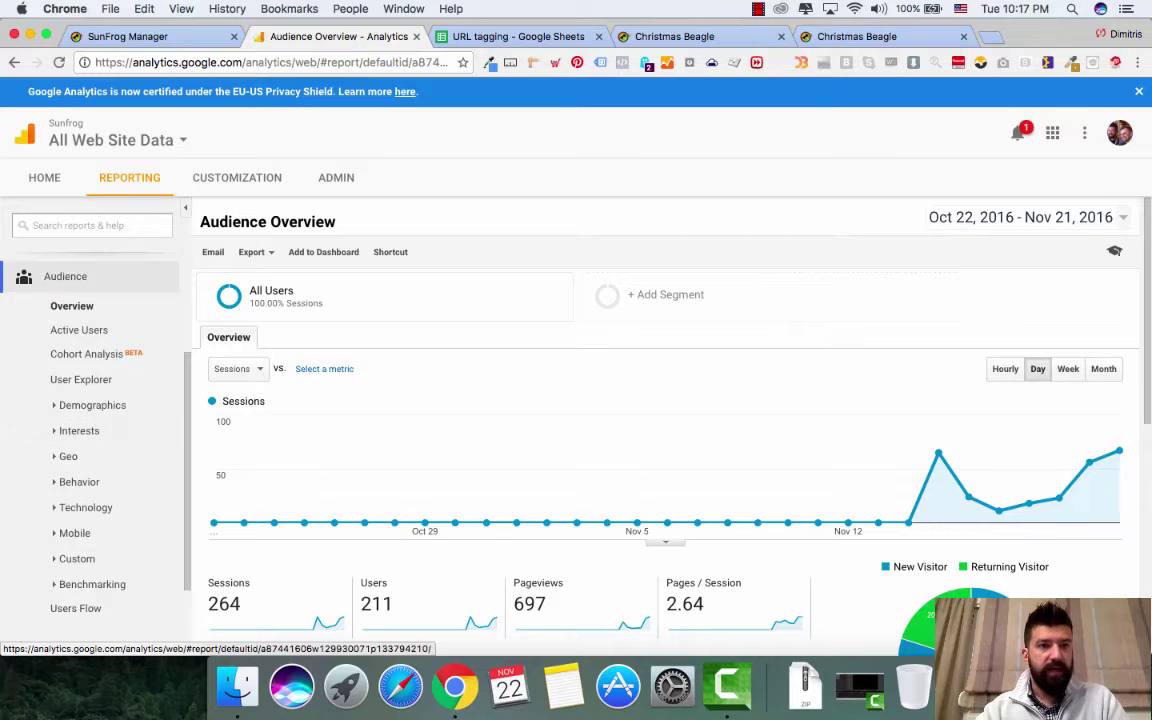
click(65, 276)
click(69, 487)
scroll(69, 487, down, 2)
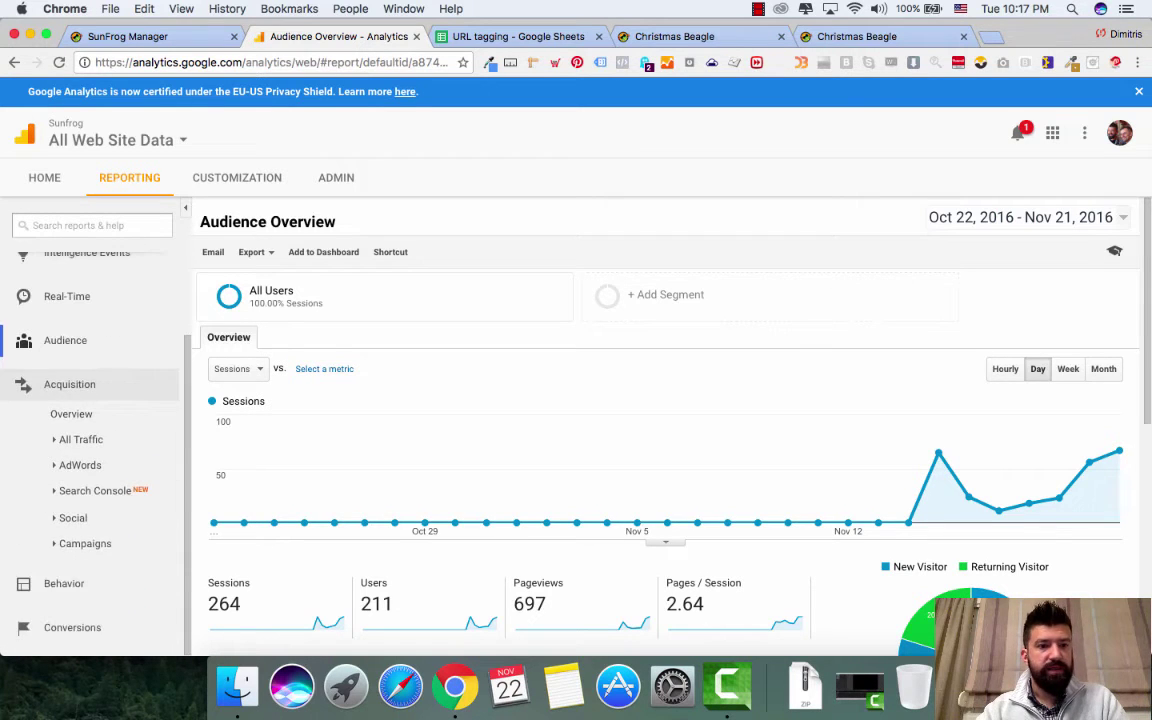
click(85, 542)
scroll(85, 542, down, 2)
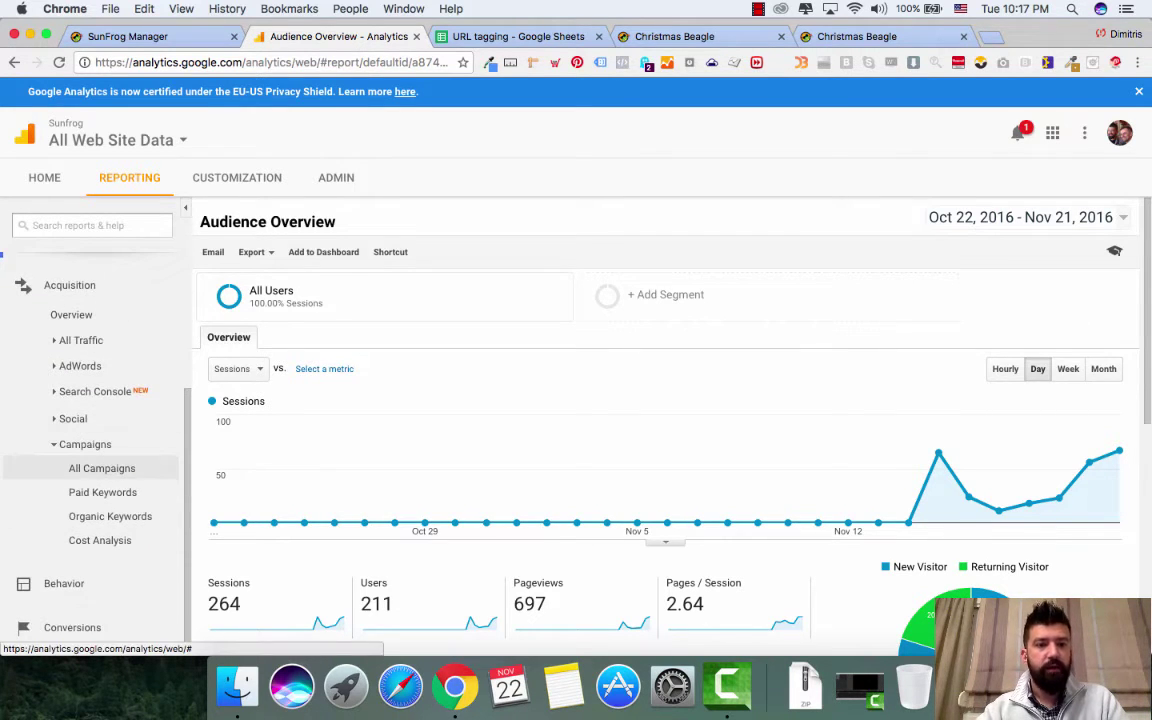
click(101, 468)
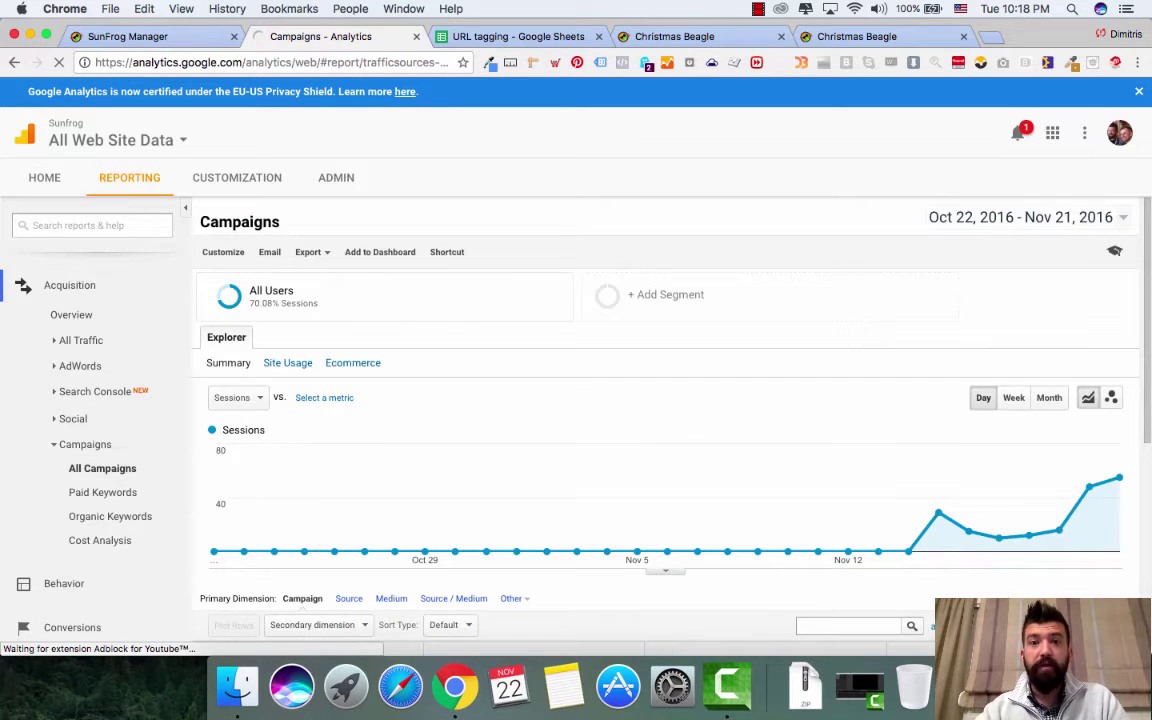
- Open the beagle_christmas_shirt_SF_CTW campaign from the campaign table to show its source and medium breakdown
scroll(665, 420, down, 8)
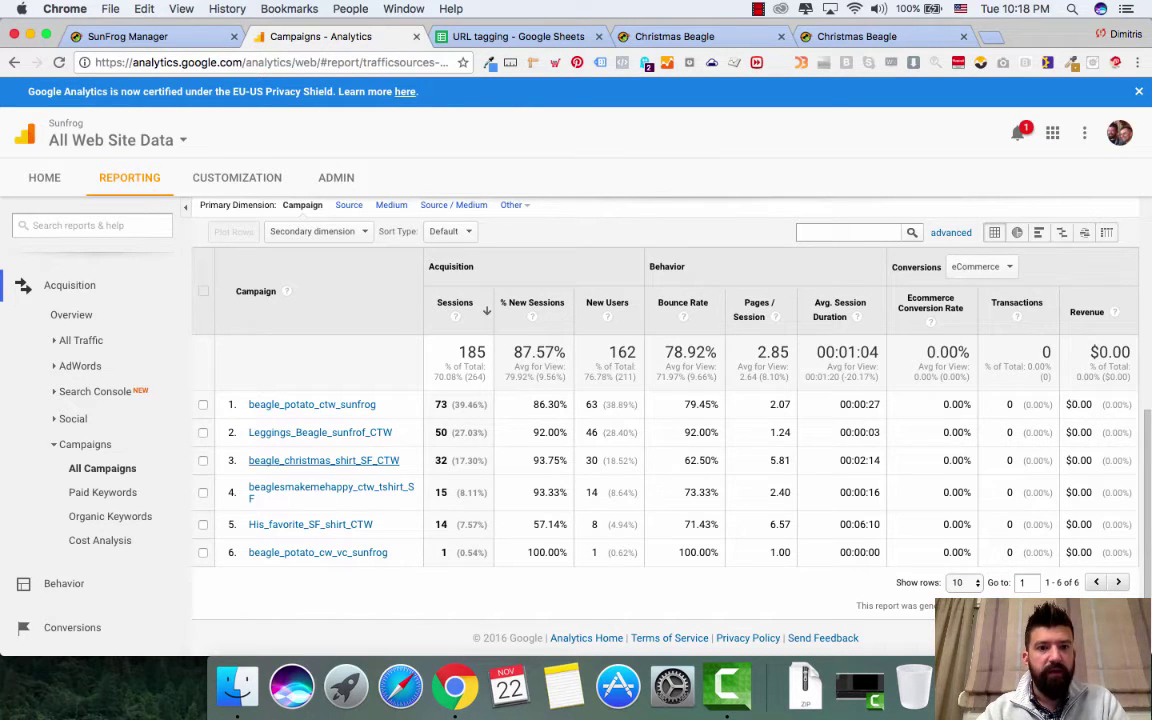
click(315, 482)
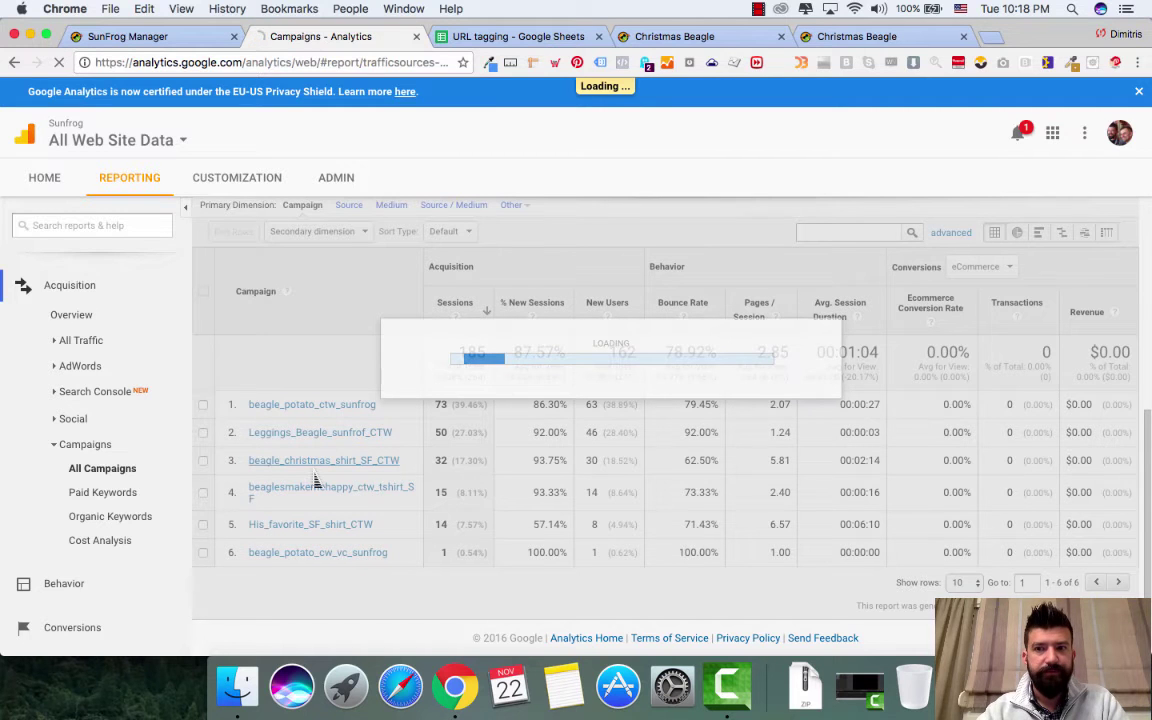
scroll(364, 540, down, 5)
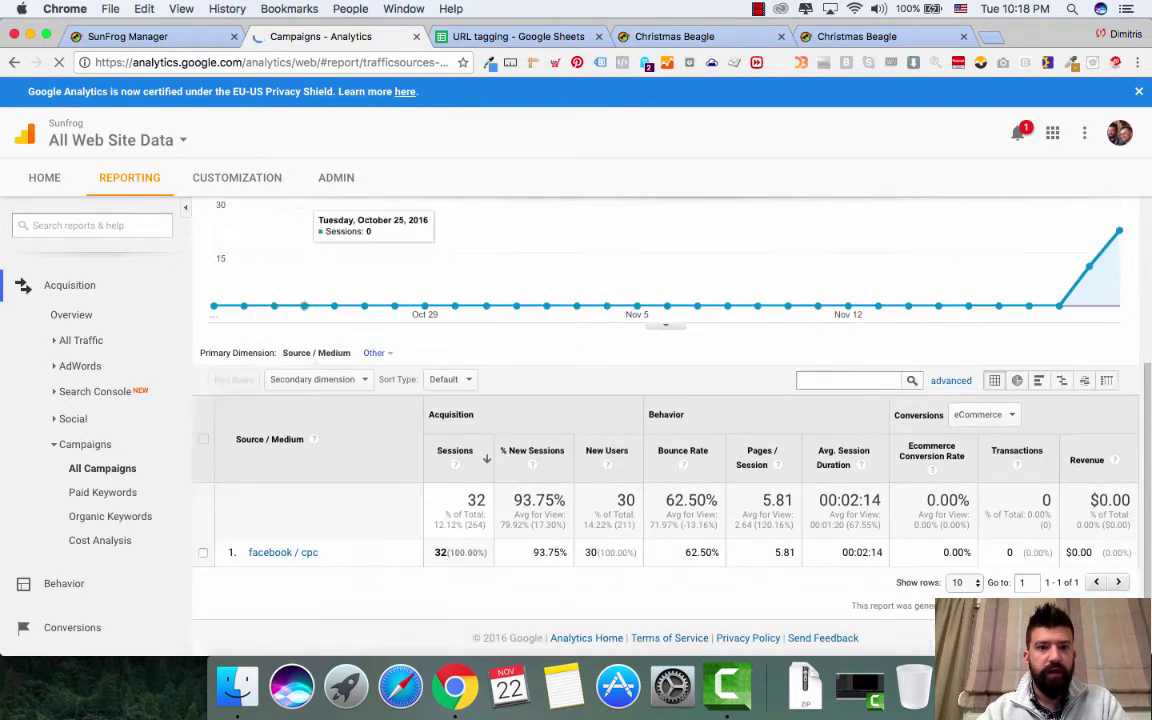
- Add Ad Content as the secondary dimension of the campaign table and view its columns through Revenue
click(316, 379)
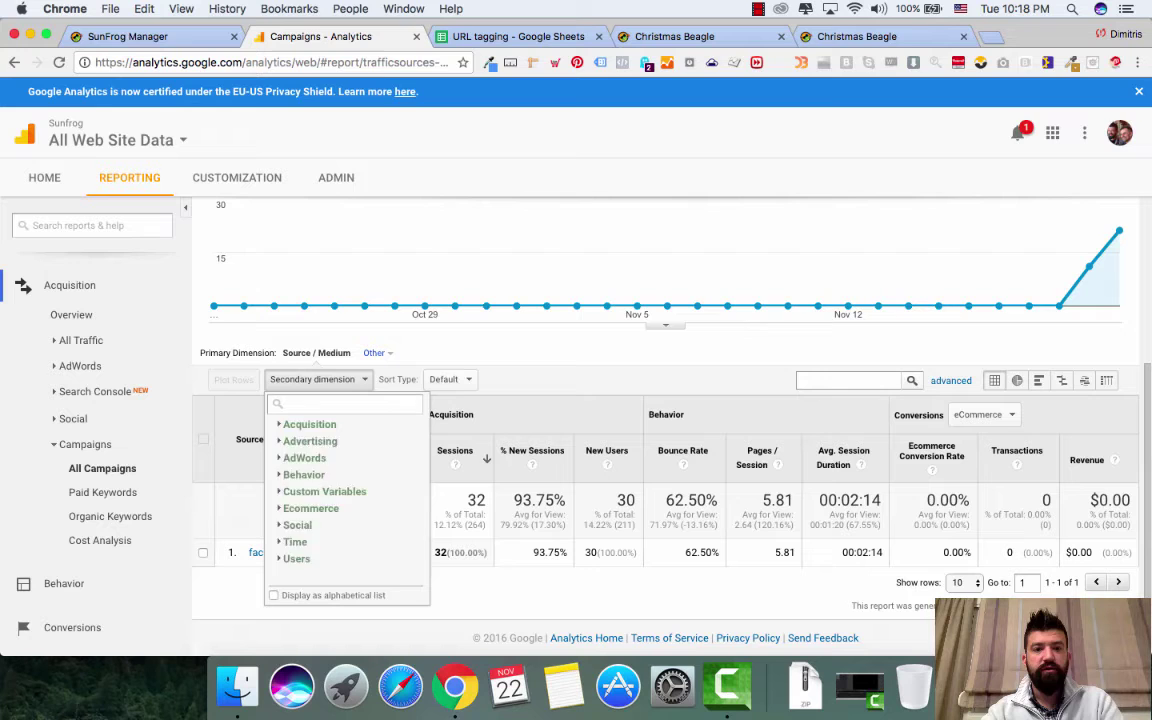
text(ad co)
key(Down)
key(Return)
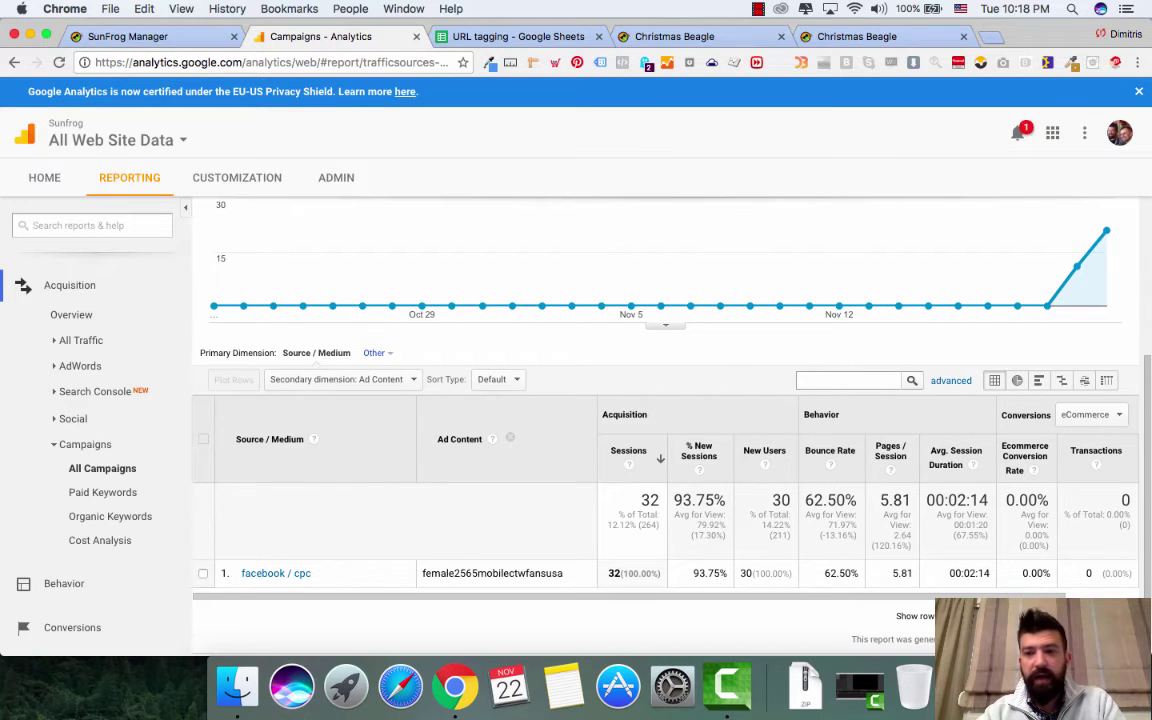
scroll(665, 490, right, 3)
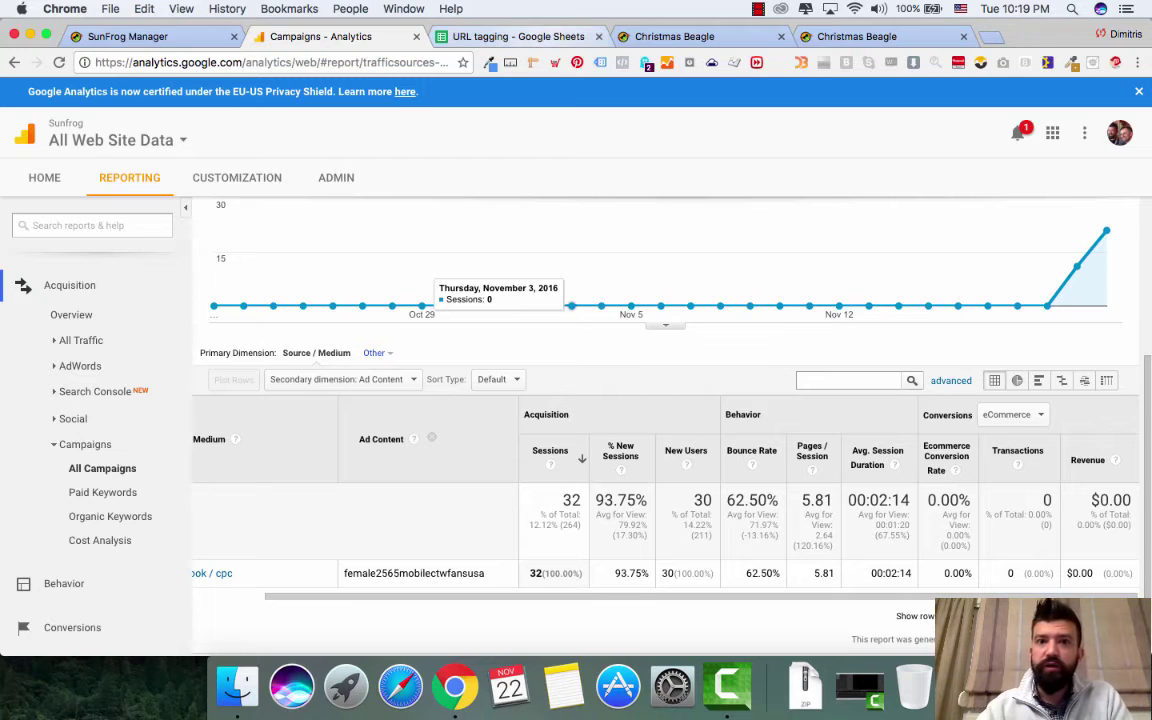
- Copy the untagged Christmas Beagle product URL and paste it as the destination URL in cell A5 of the URL tagging sheet
key(ctrl+Tab)
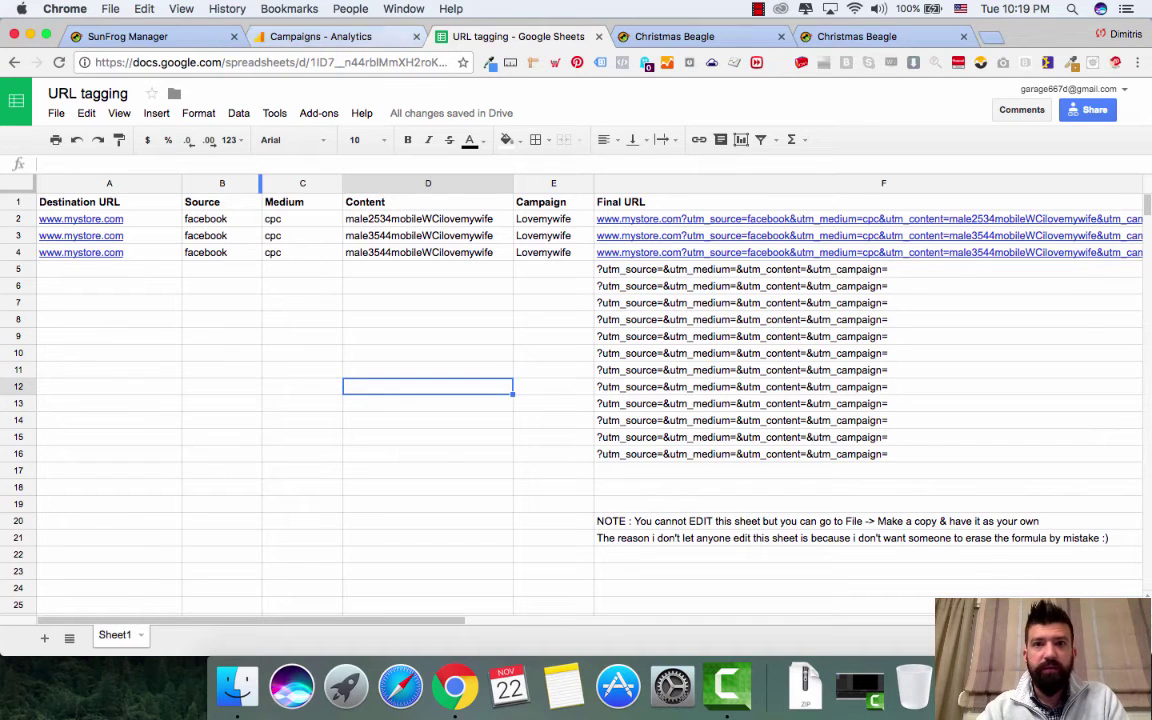
key(ctrl+Tab)
click(340, 62)
drag(312, 62, 490, 62)
click(424, 62)
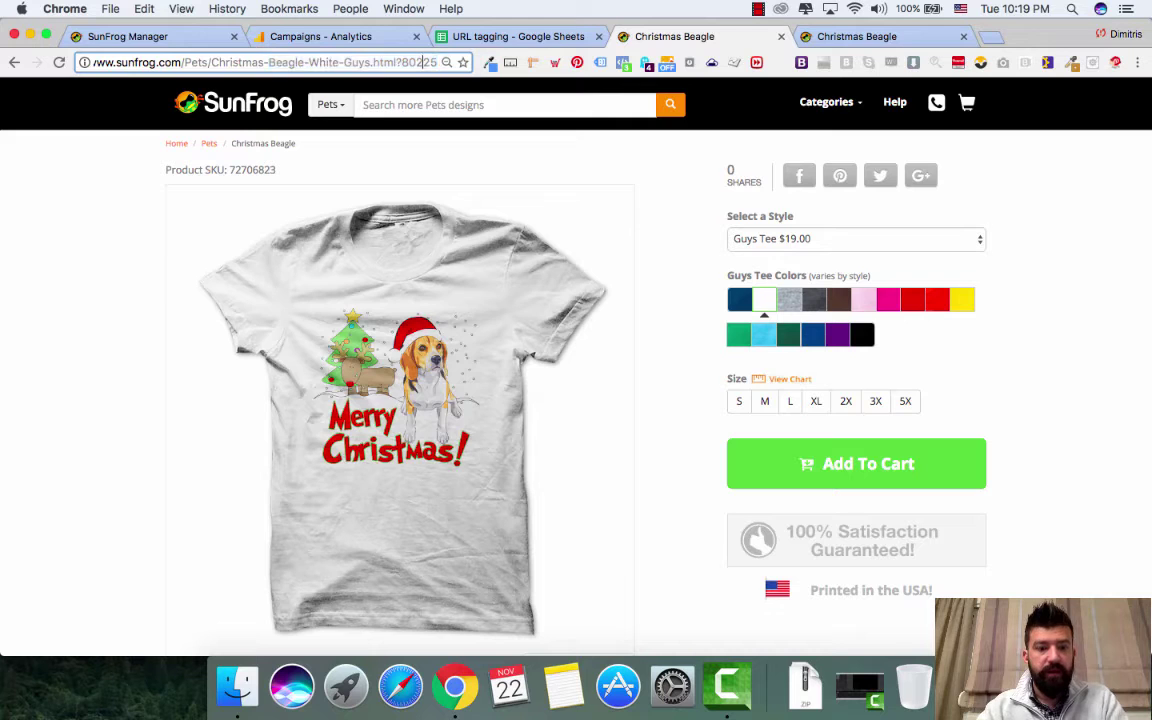
key(super+a)
key(super+c)
key(ctrl+shift+Tab)
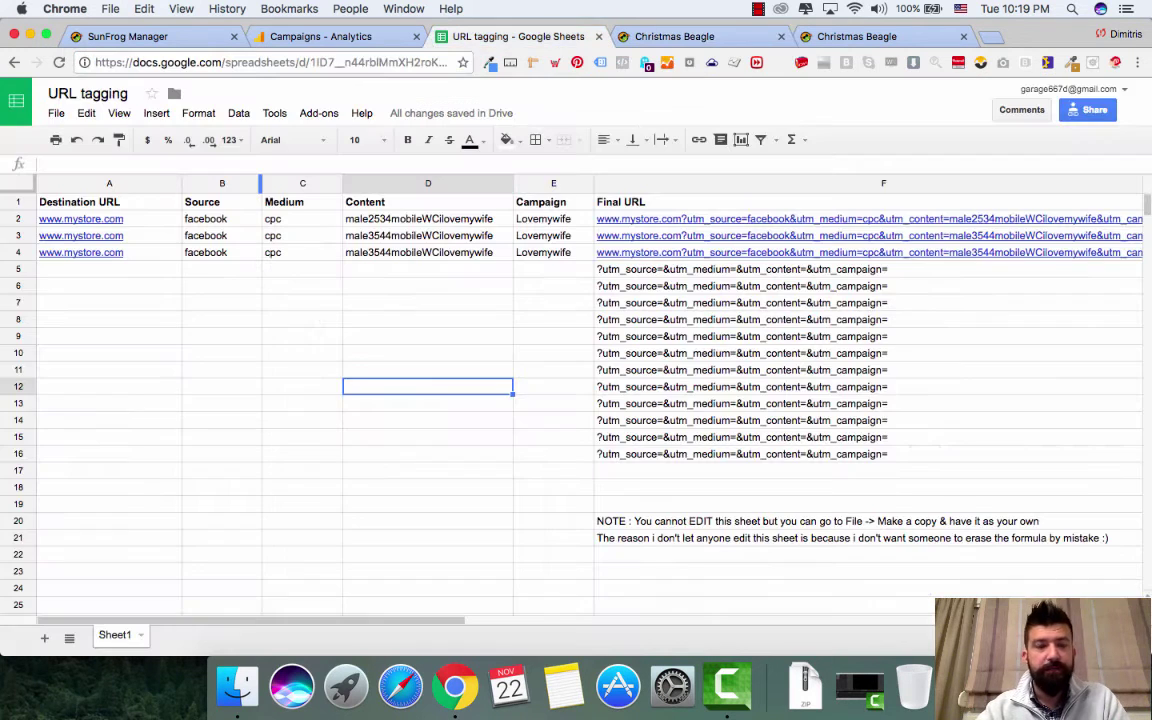
click(109, 269)
key(super+v)
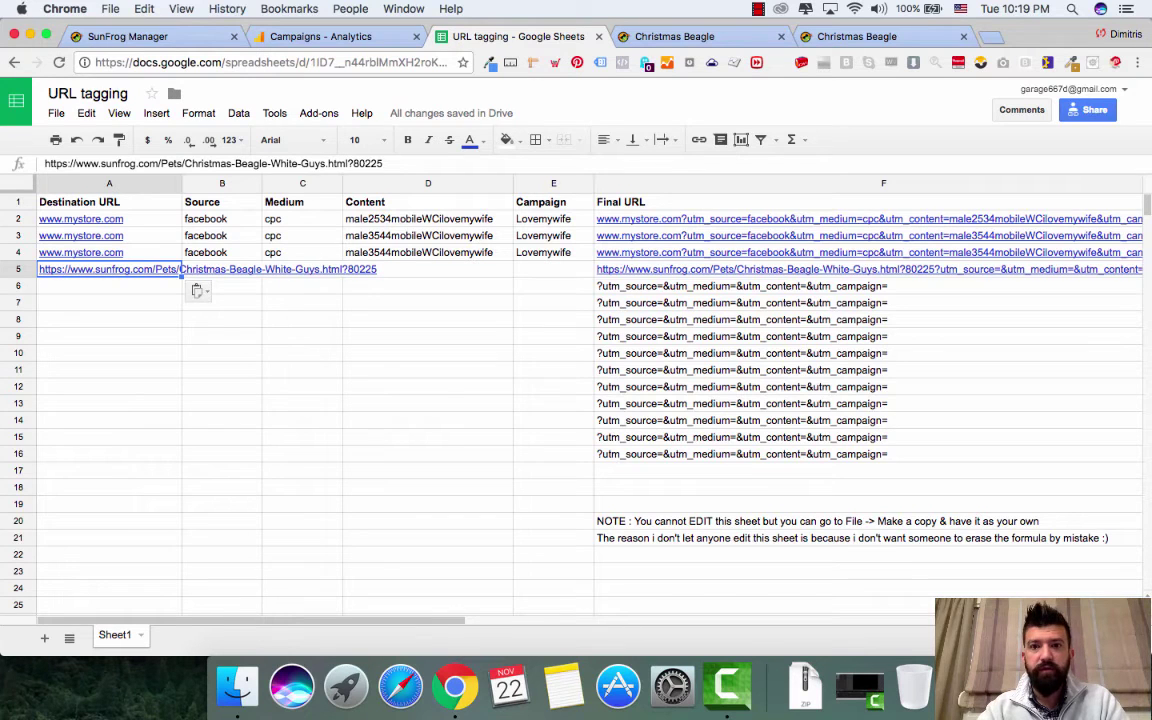
- Examine the Final URL concatenate formulas in cells F6 and F5
click(741, 286)
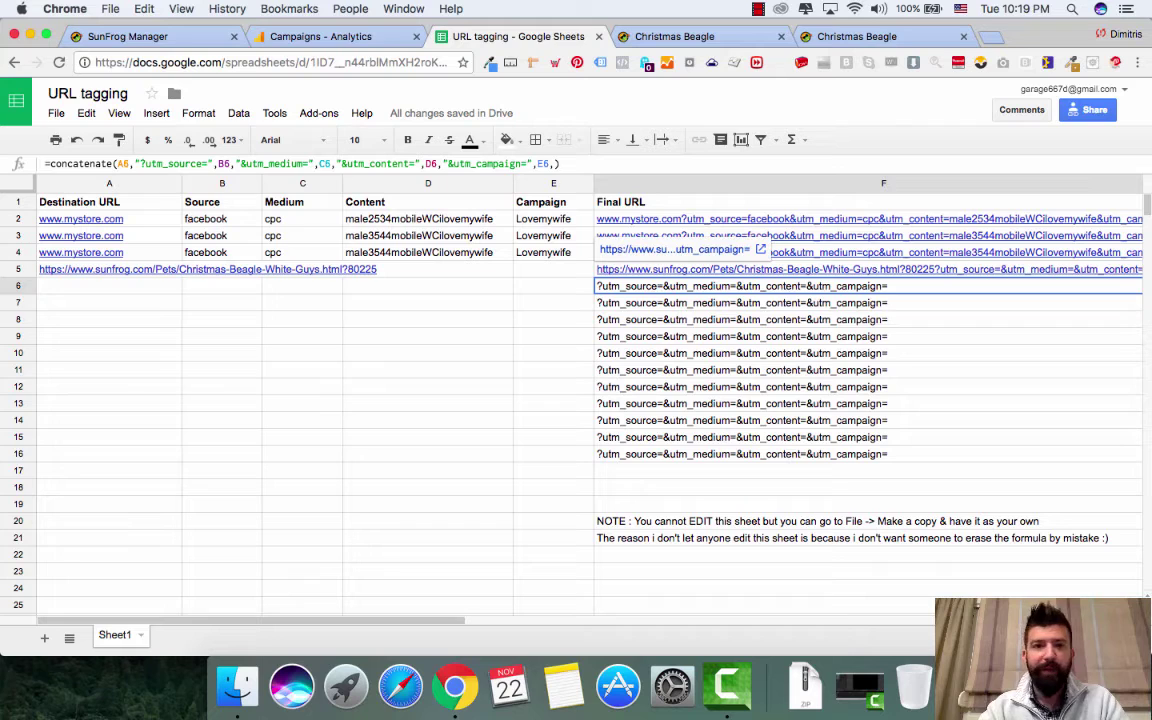
click(741, 269)
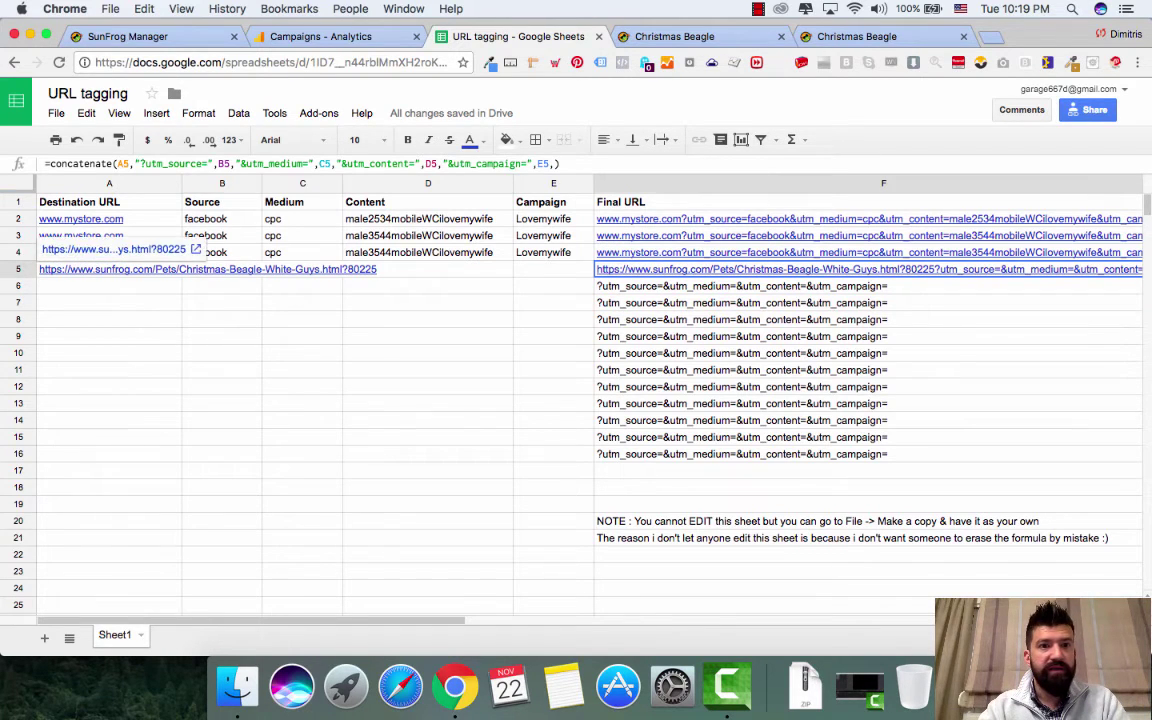
- Enter facebook as the source and cpc as the medium in row 5
click(222, 252)
click(222, 269)
text(facebook)
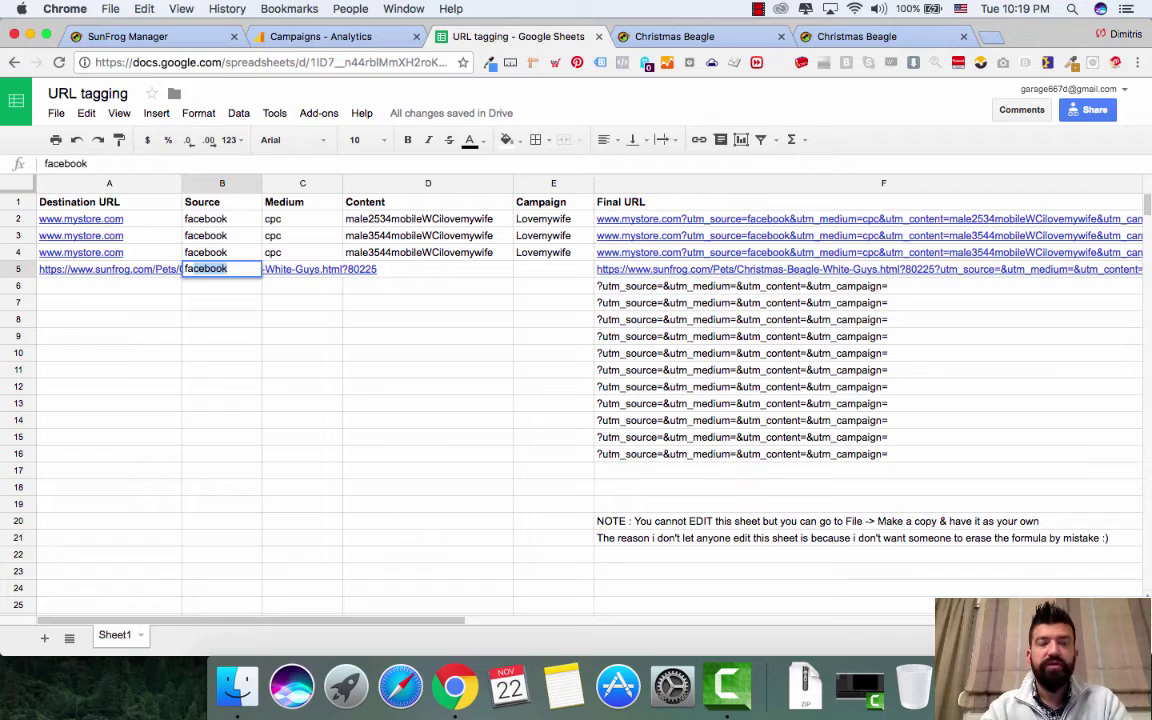
key(Tab)
text(cpc)
key(Tab)
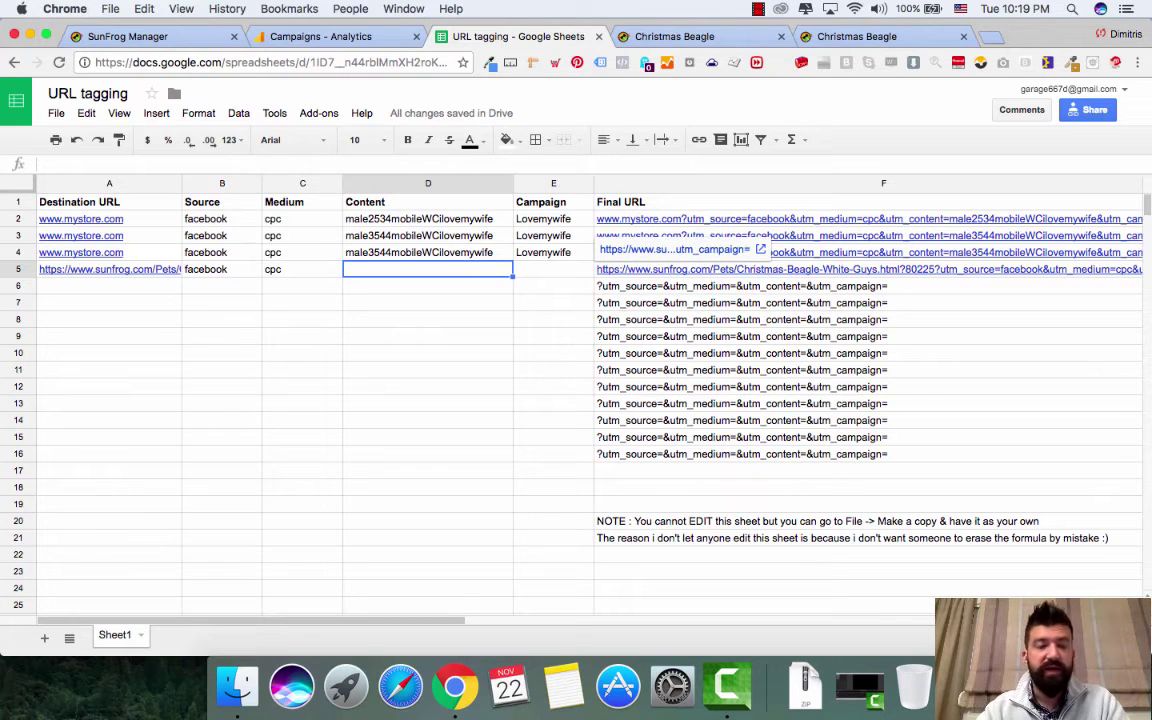
- Fill in row 5 with the content female2534mobileppeilovebeagles and the campaign beagechristmasshirt
text(female2534mo)
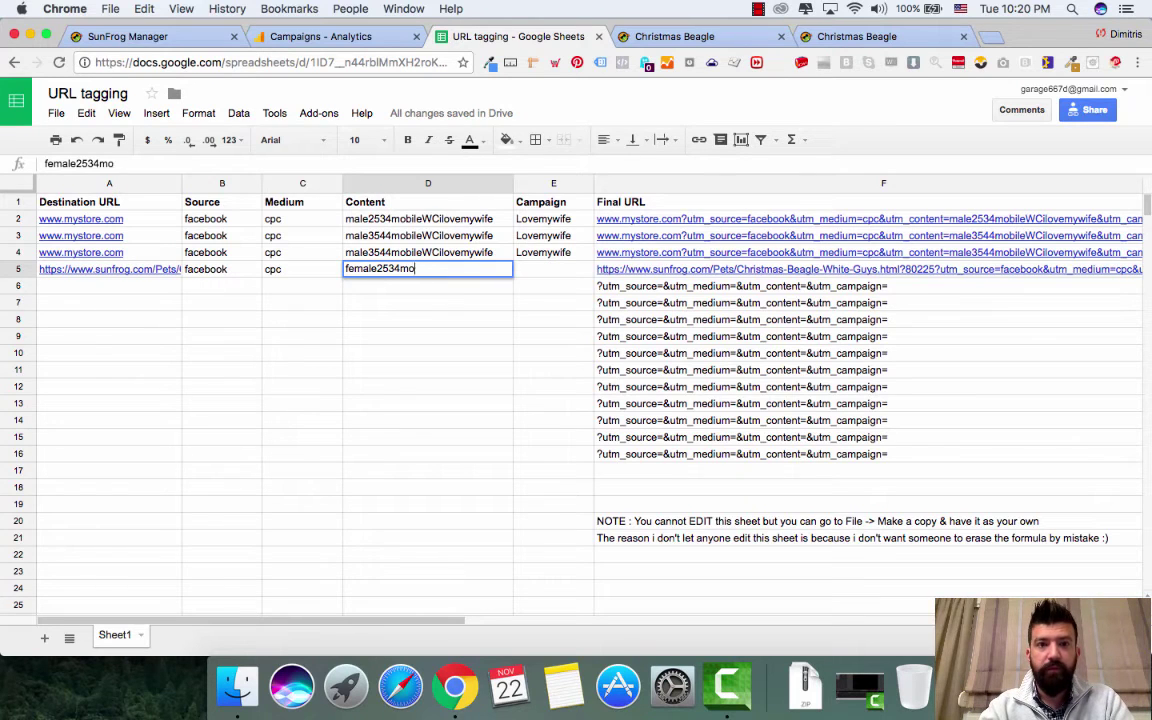
text(bileppeil)
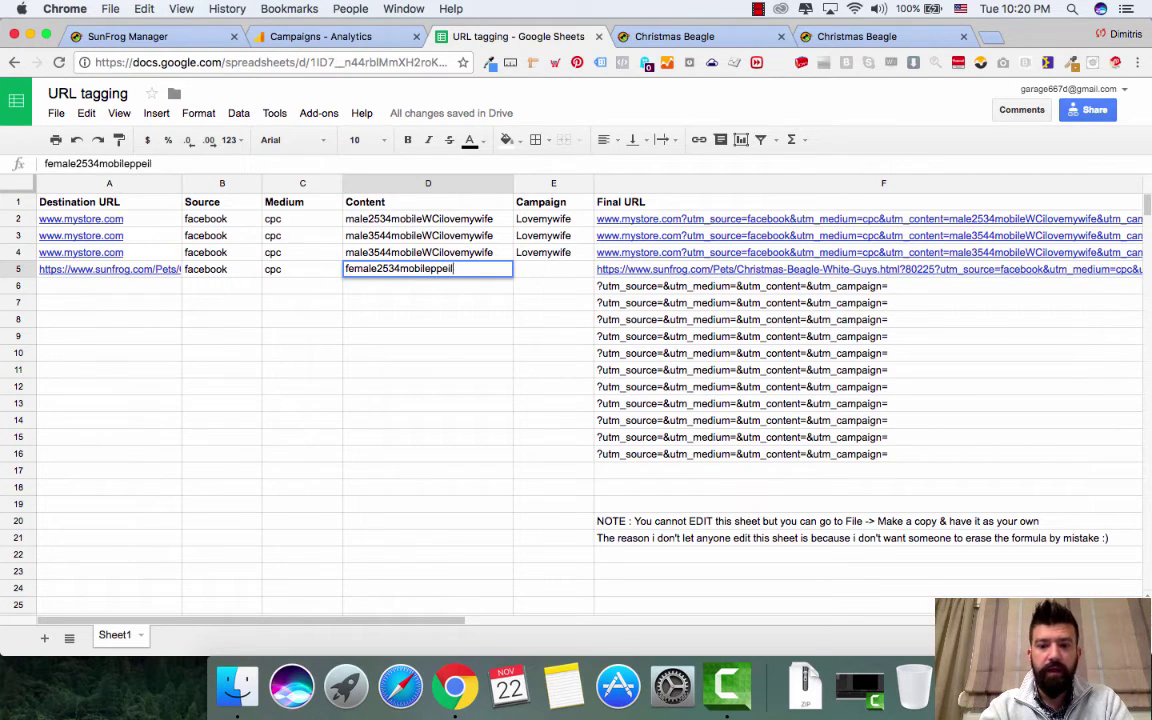
text(ovebeagles)
key(Tab)
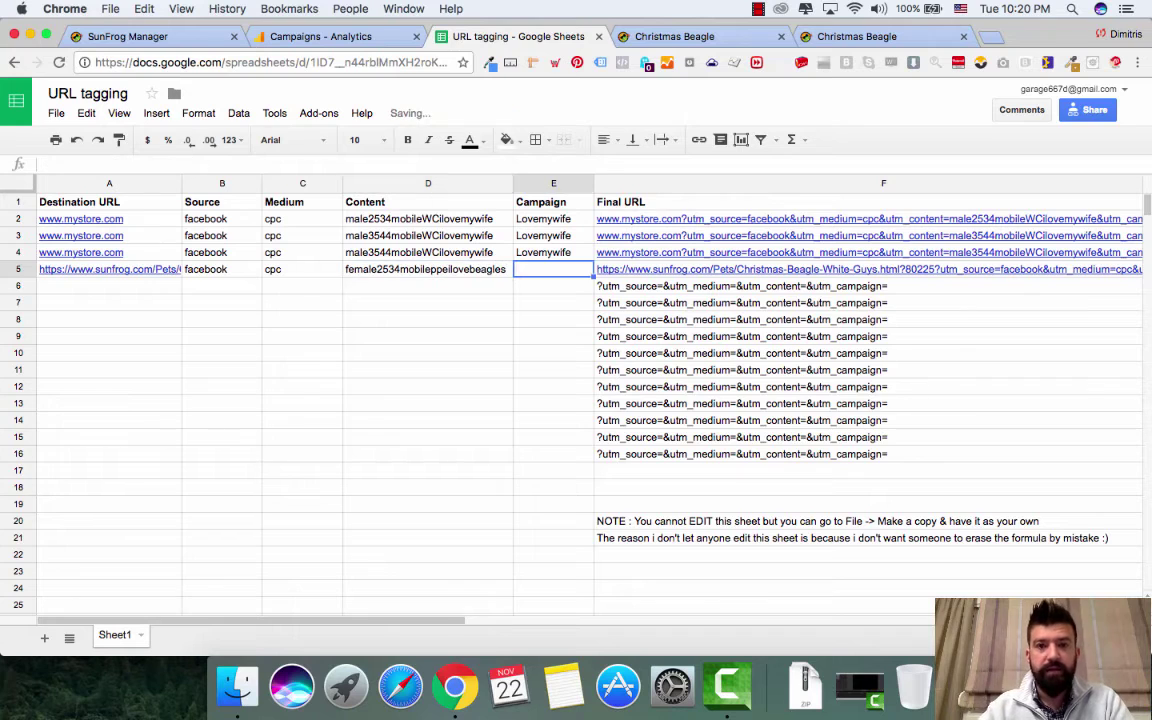
text(beage)
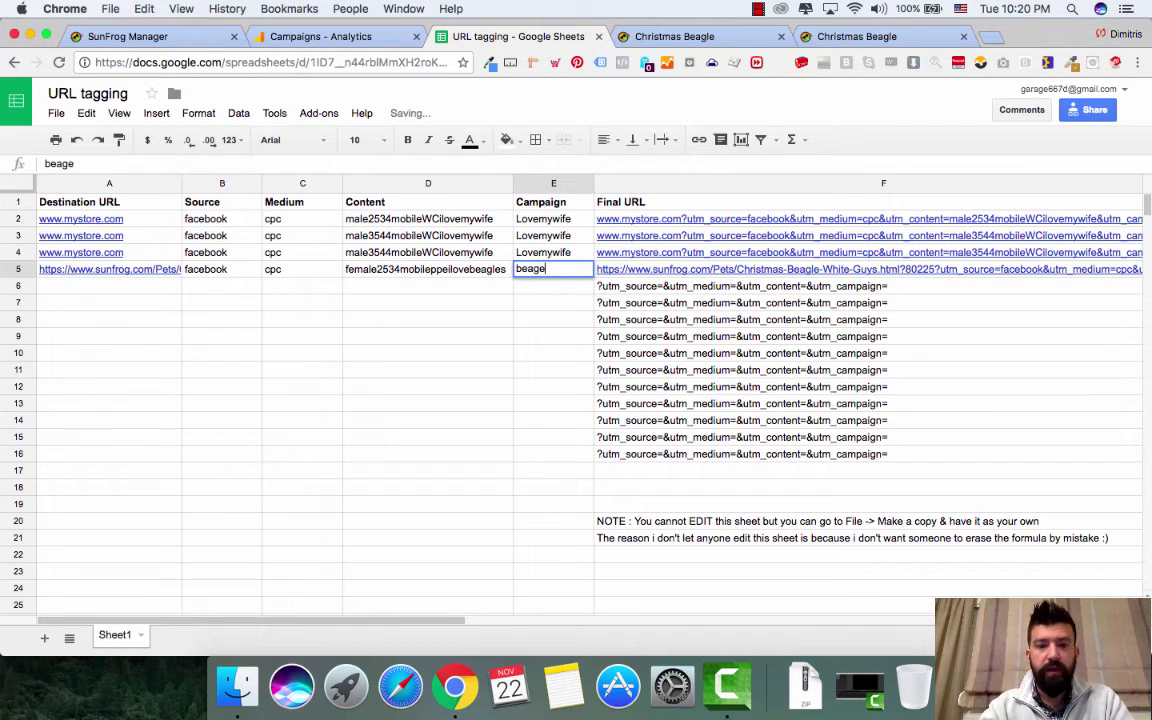
text(christmasshirt)
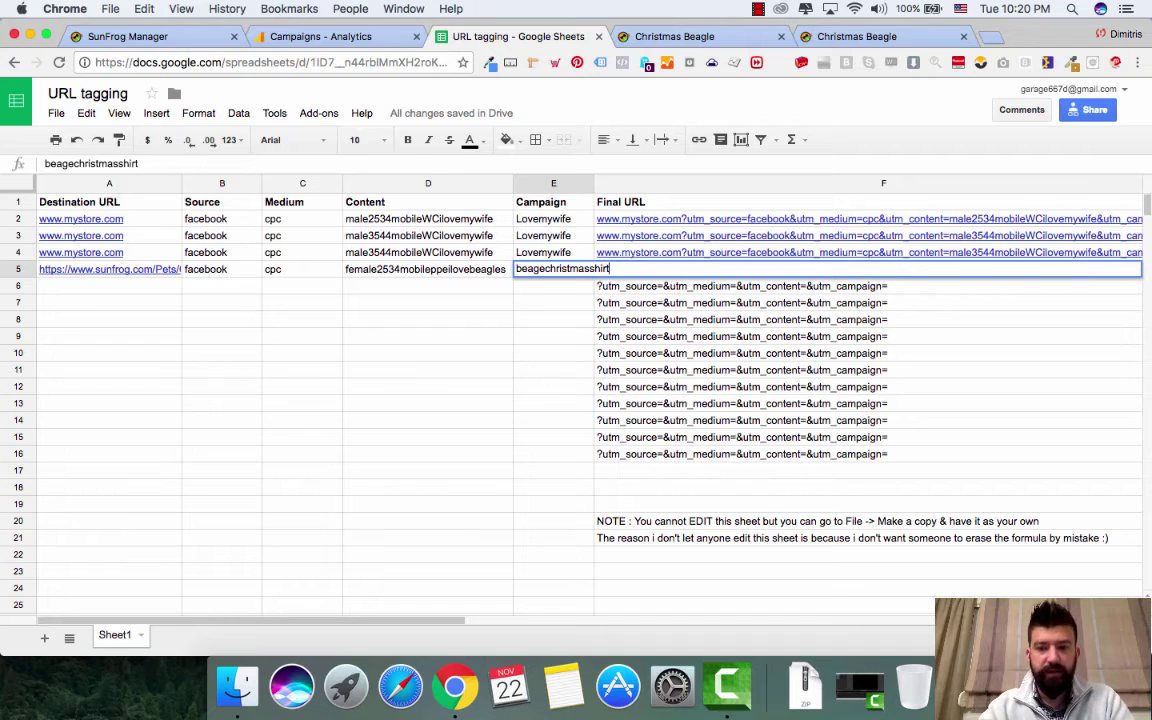
key(Return)
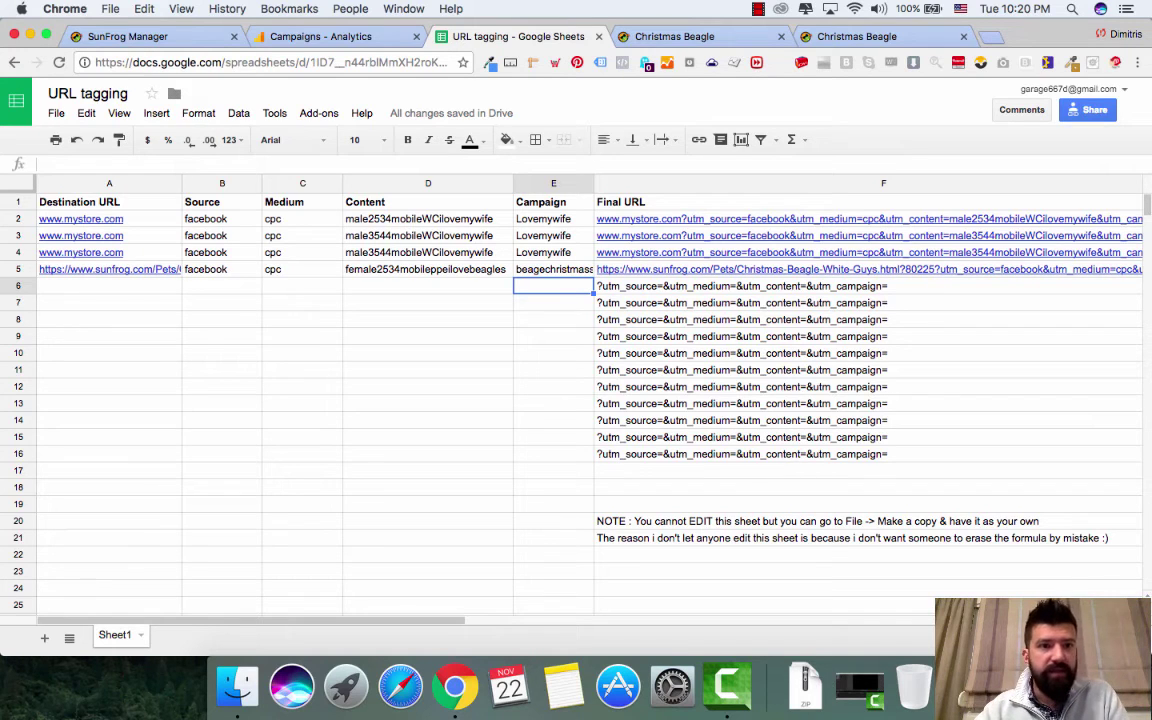
- Copy the destination URL through campaign cells of row 5 into rows 6 and 7
click(109, 269)
drag(508, 269, 565, 269)
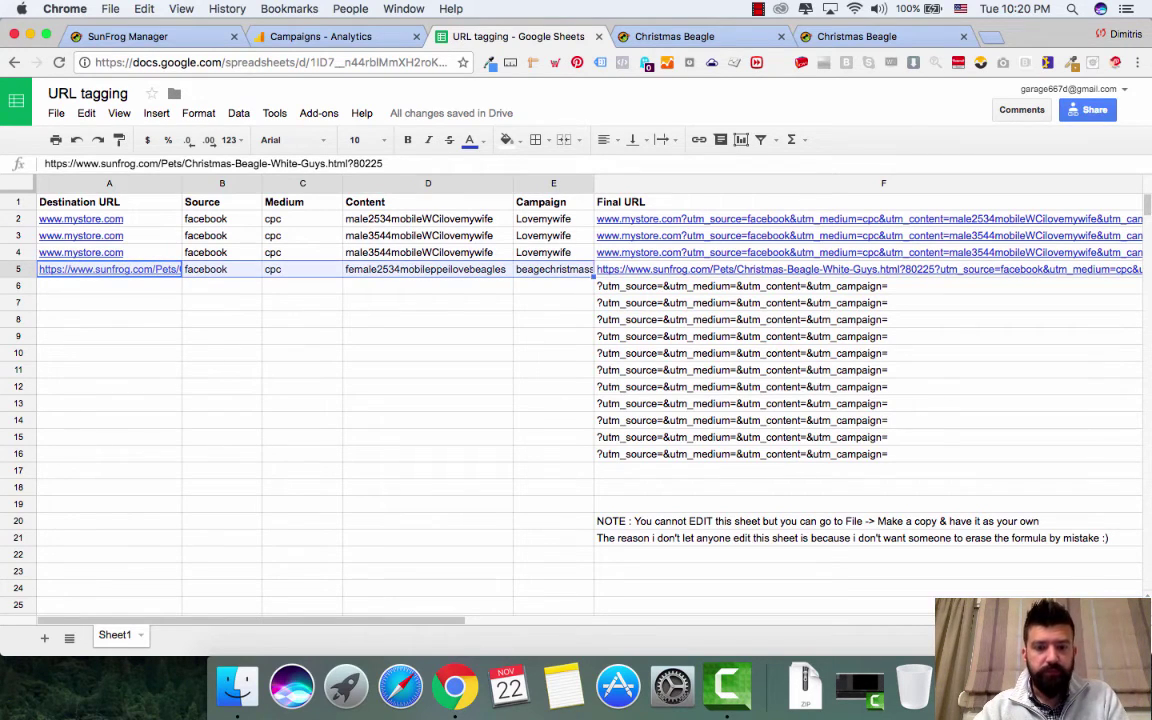
click(109, 286)
key(super+v)
click(109, 302)
key(super+v)
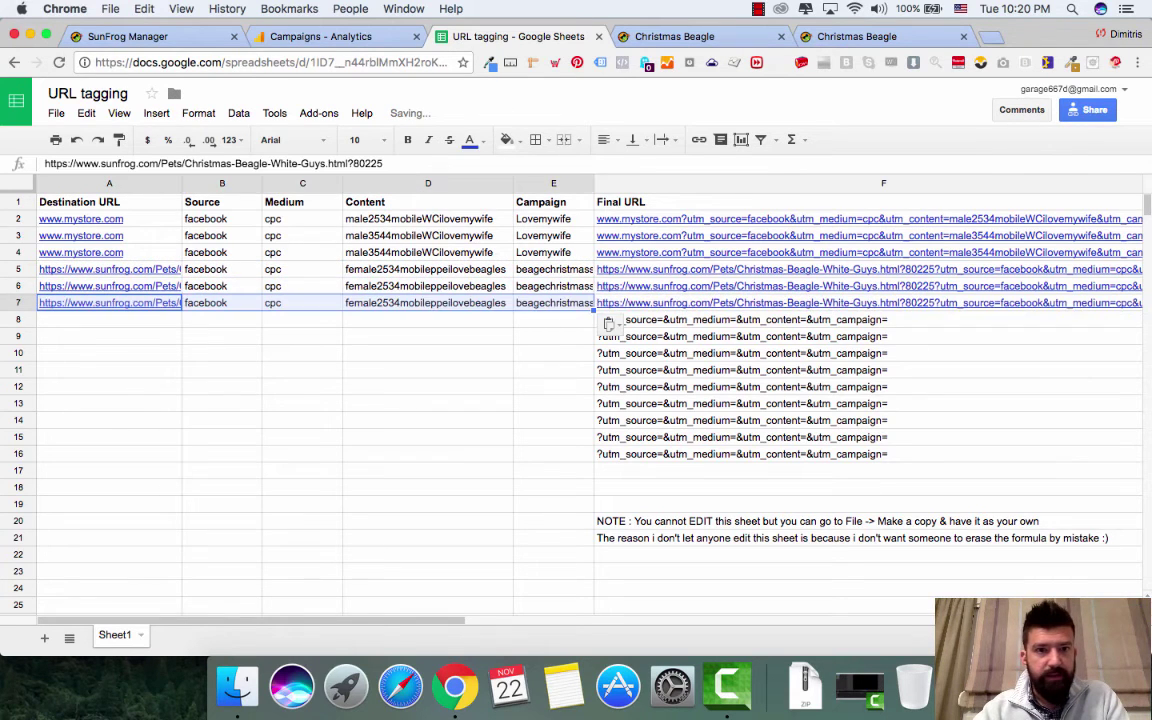
- Change the content value in cell D6 to female3544mobileppeilovebeagles
double_click(393, 286)
click(393, 286)
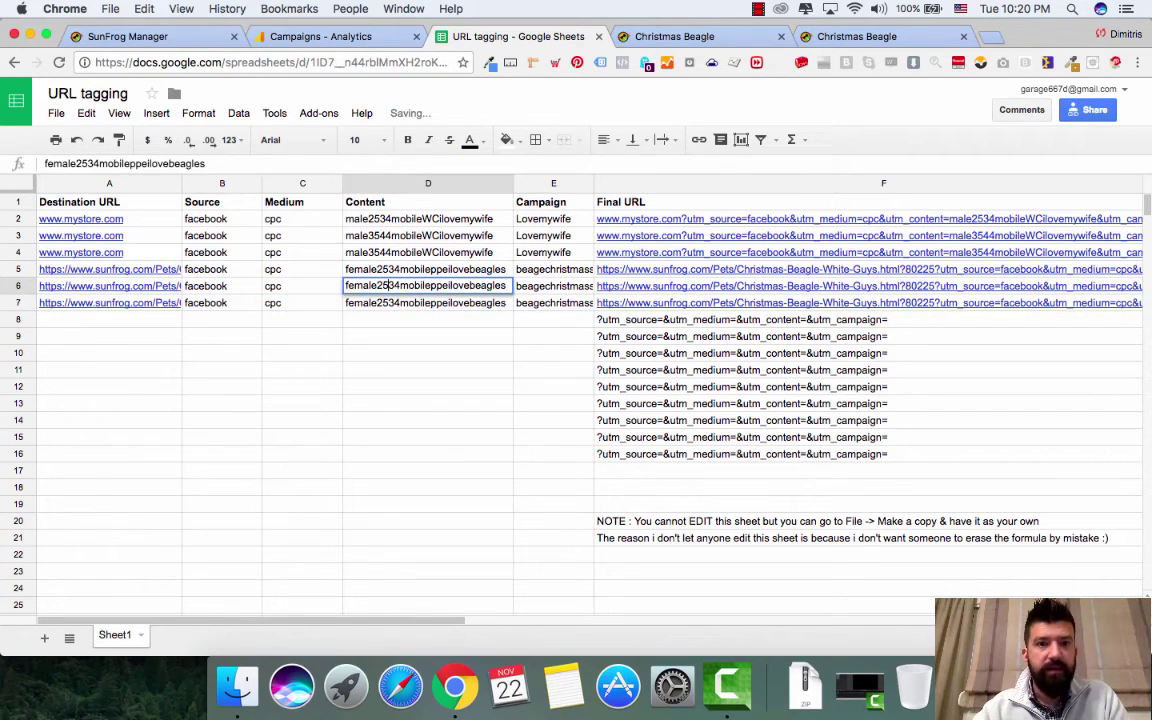
key(BackSpace)
text(3)
key(Right)
key(Right)
key(Right)
key(Right)
key(Right)
key(BackSpace)
text(4)
key(Return)
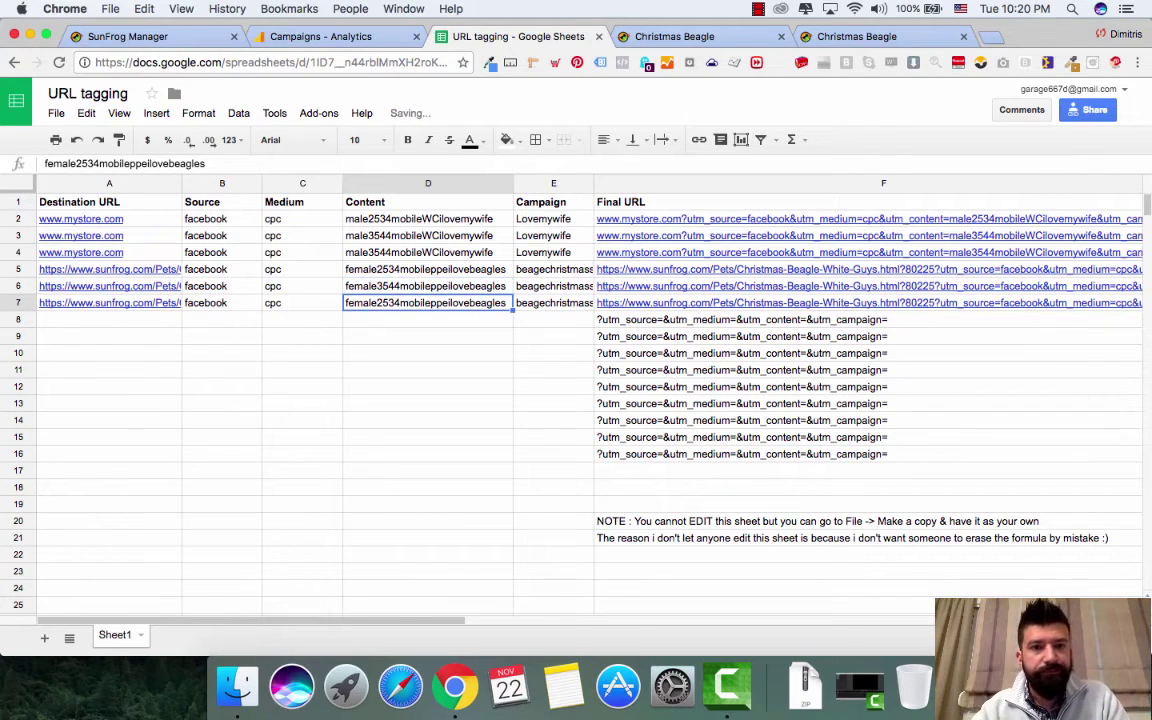
- Change the content value in cell D7 to female4554mobileppeilovebeagles
double_click(380, 302)
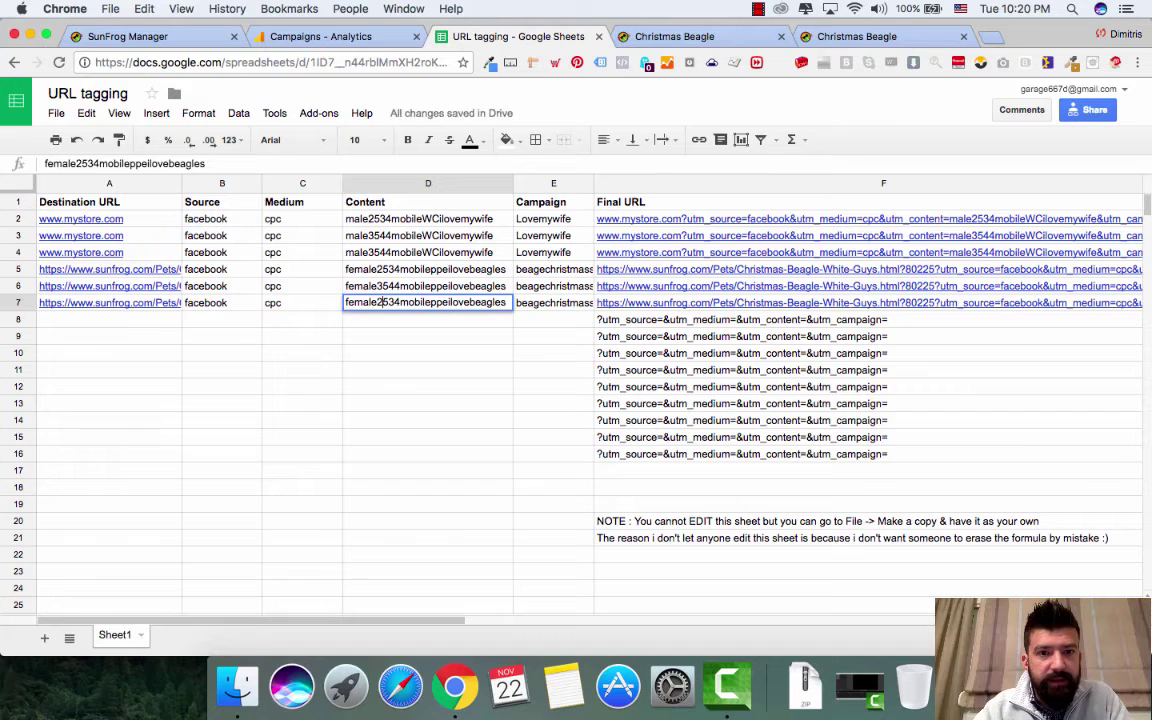
key(BackSpace)
text(4)
key(Right)
key(Right)
key(BackSpace)
text(5)
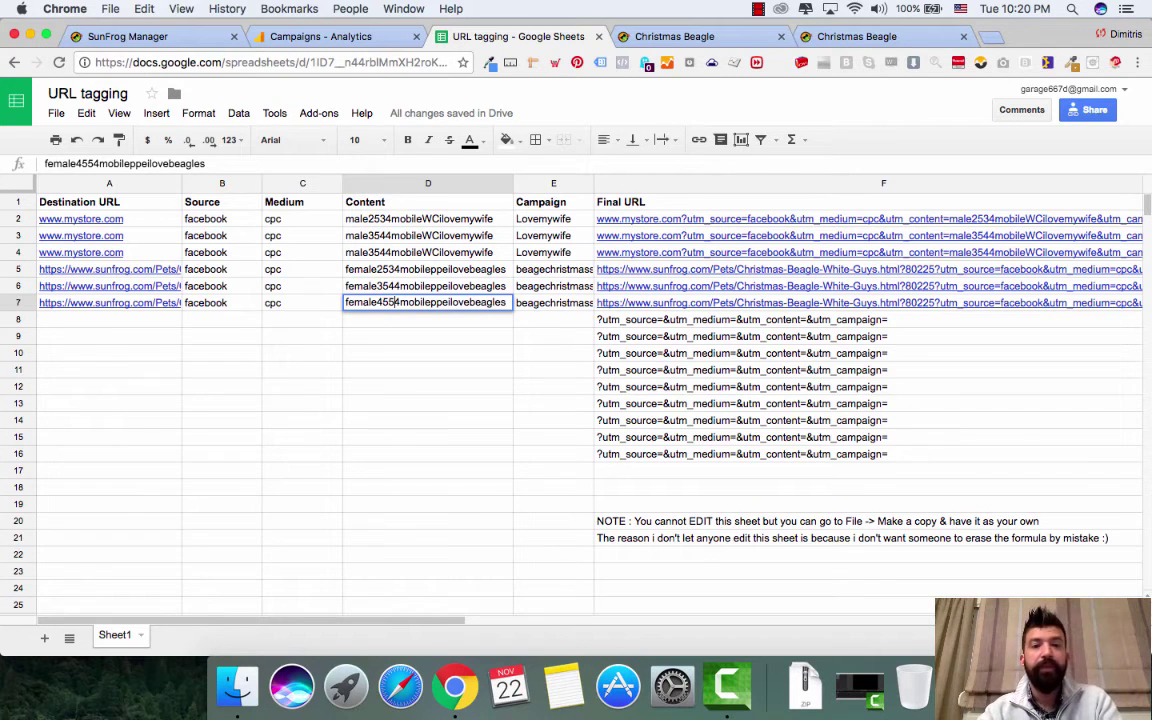
click(427, 420)
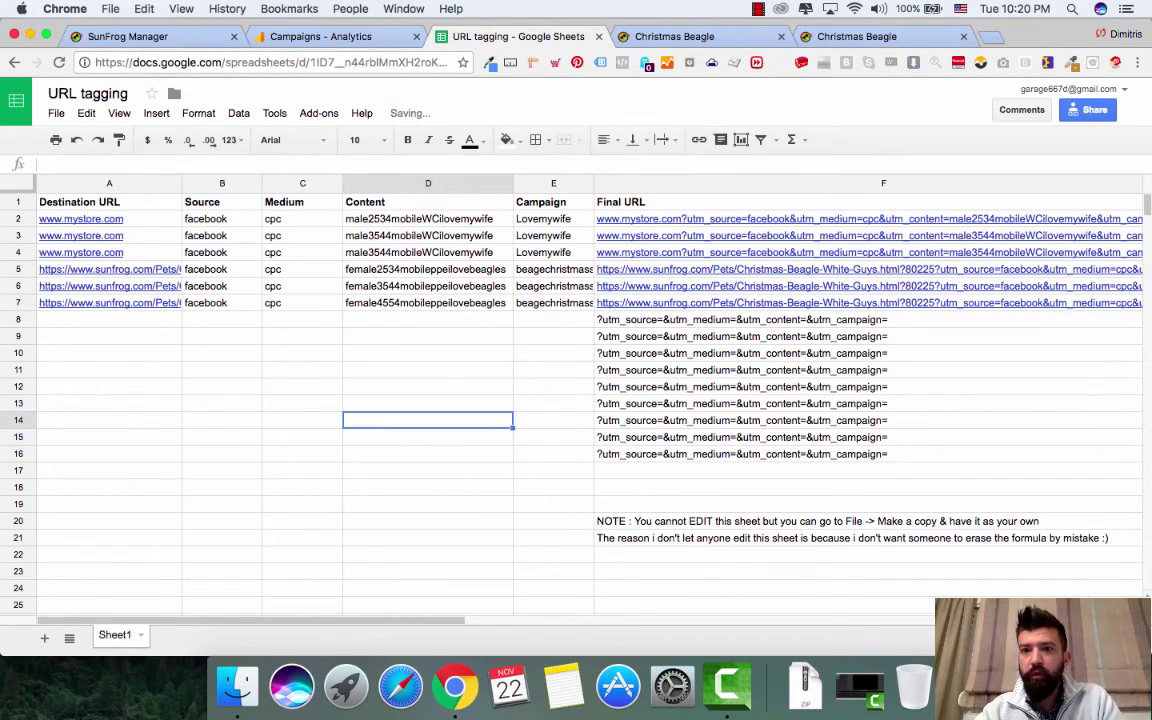
- Examine the full tagged URLs generated in the Final URL column for rows 5 to 7
click(700, 302)
key(Right)
key(Right)
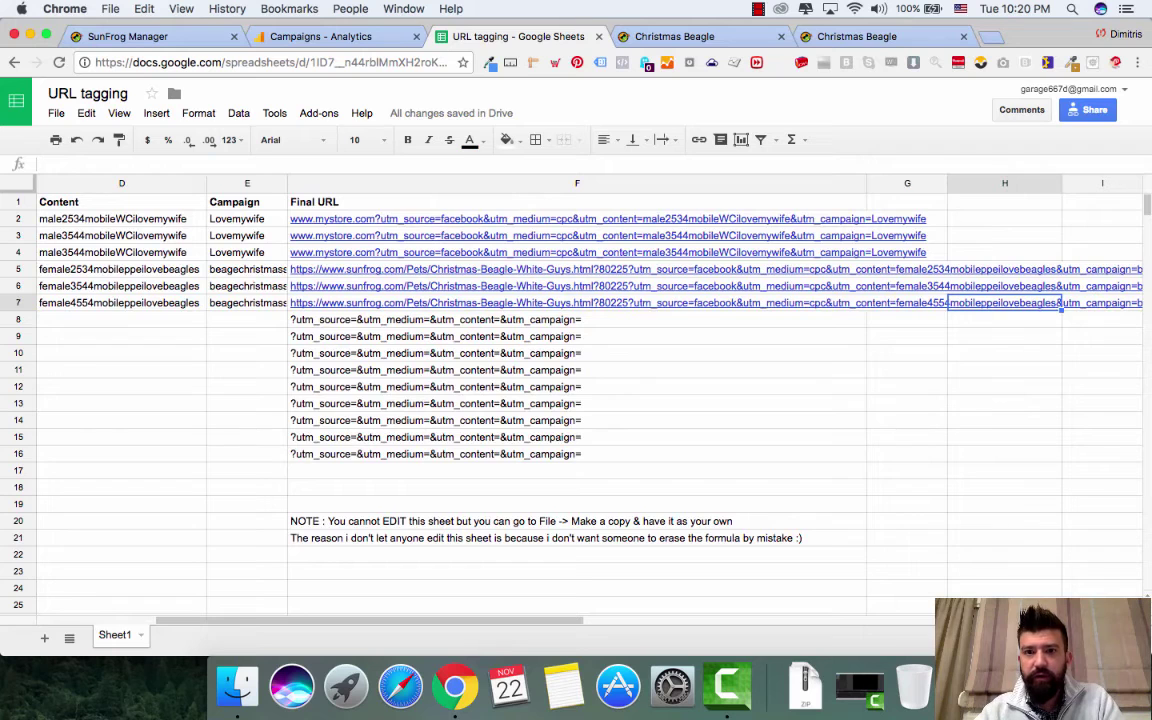
key(Left)
key(Left)
key(Right)
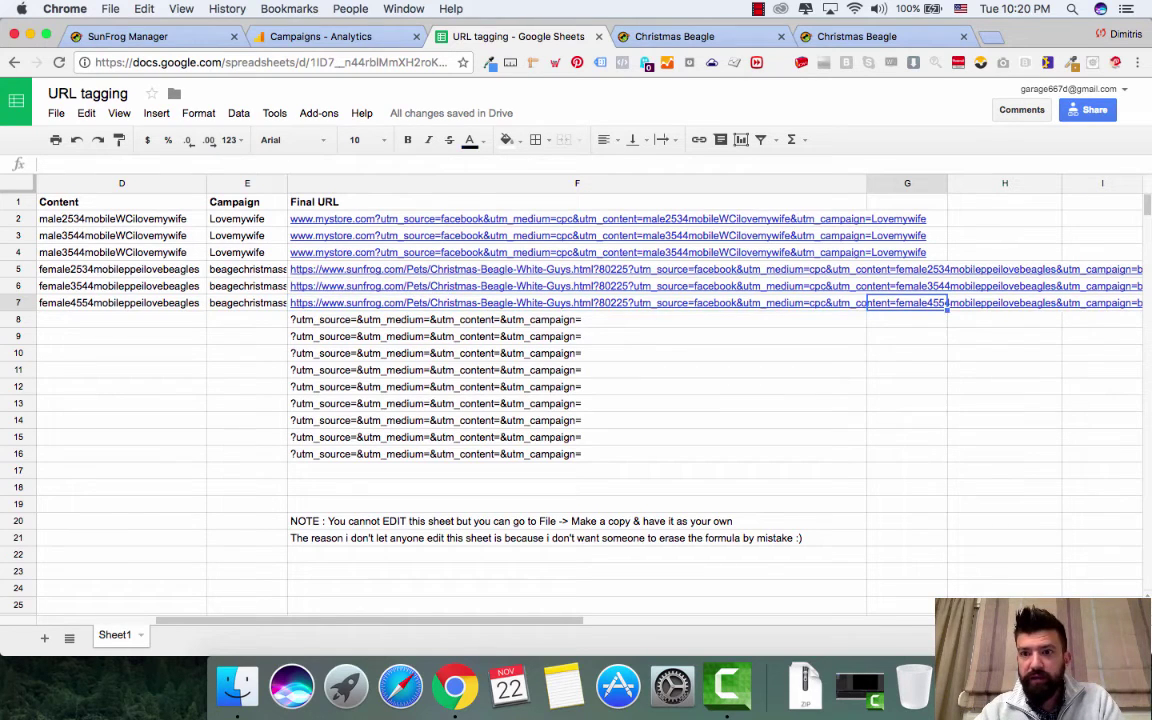
key(Left)
key(Left)
key(Left)
key(Left)
key(Left)
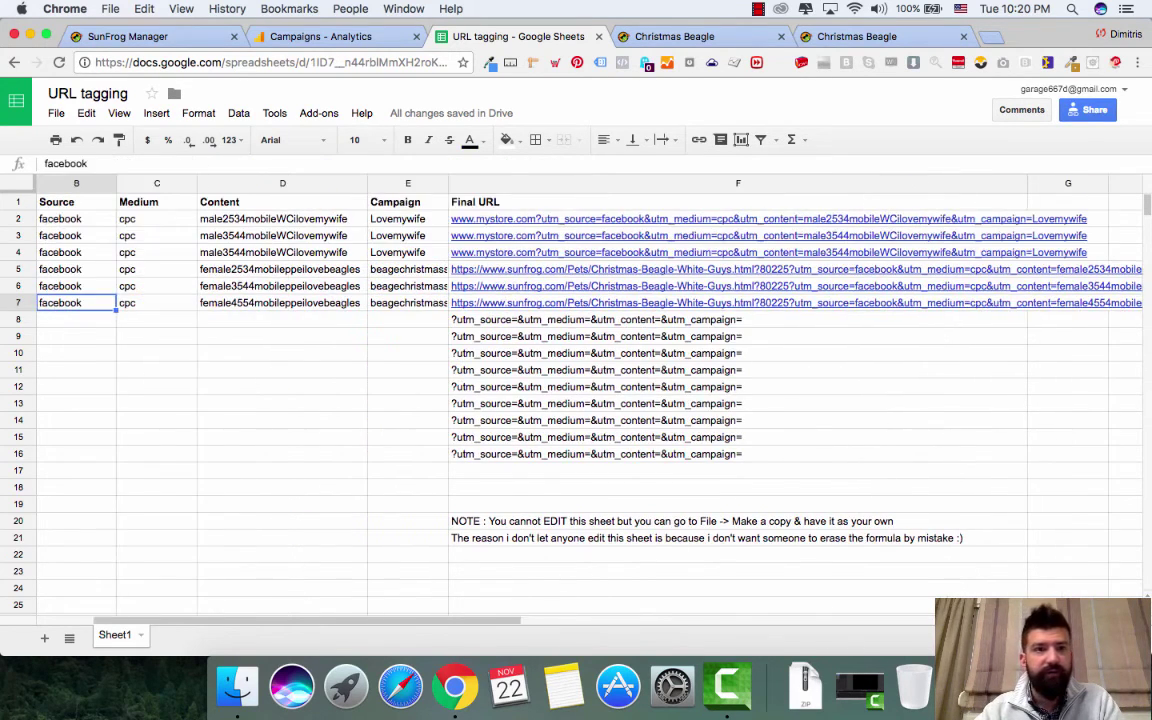
key(Left)
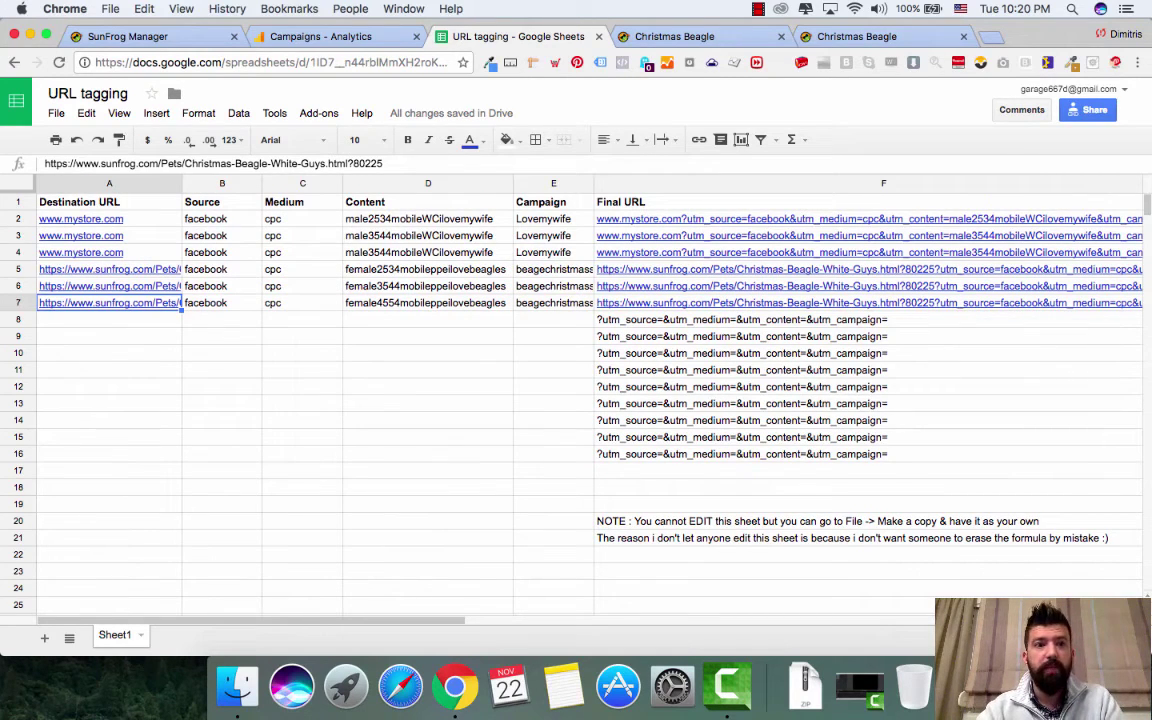
- Copy the cells A5:E7 and paste them into rows 8 to 10
key(shift+Up)
key(shift+Up)
key(shift+Right)
key(shift+Right)
key(shift+Right)
key(shift+Right)
key(super+c)
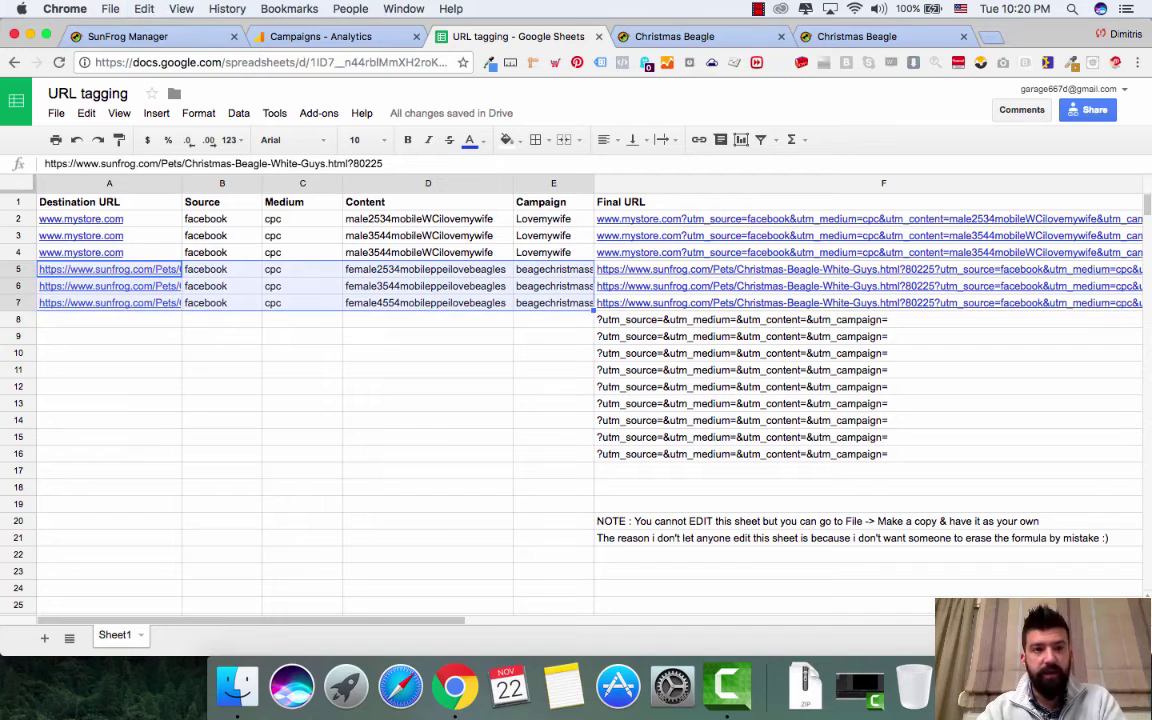
key(Down)
key(super+v)
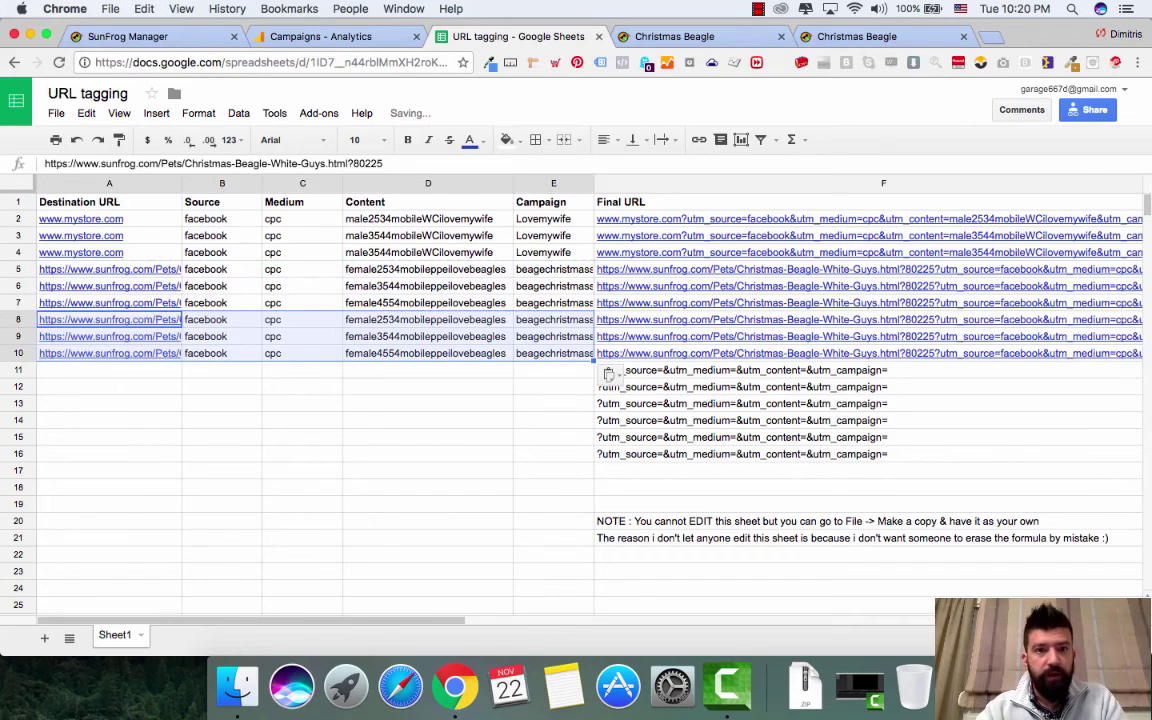
- Set the content values in D8:D10 to male2534mobileppeilovebeagles, male3544mobileppeilovebeagles and male4554mobileppeilovebeagles
click(506, 318)
drag(355, 319, 346, 319)
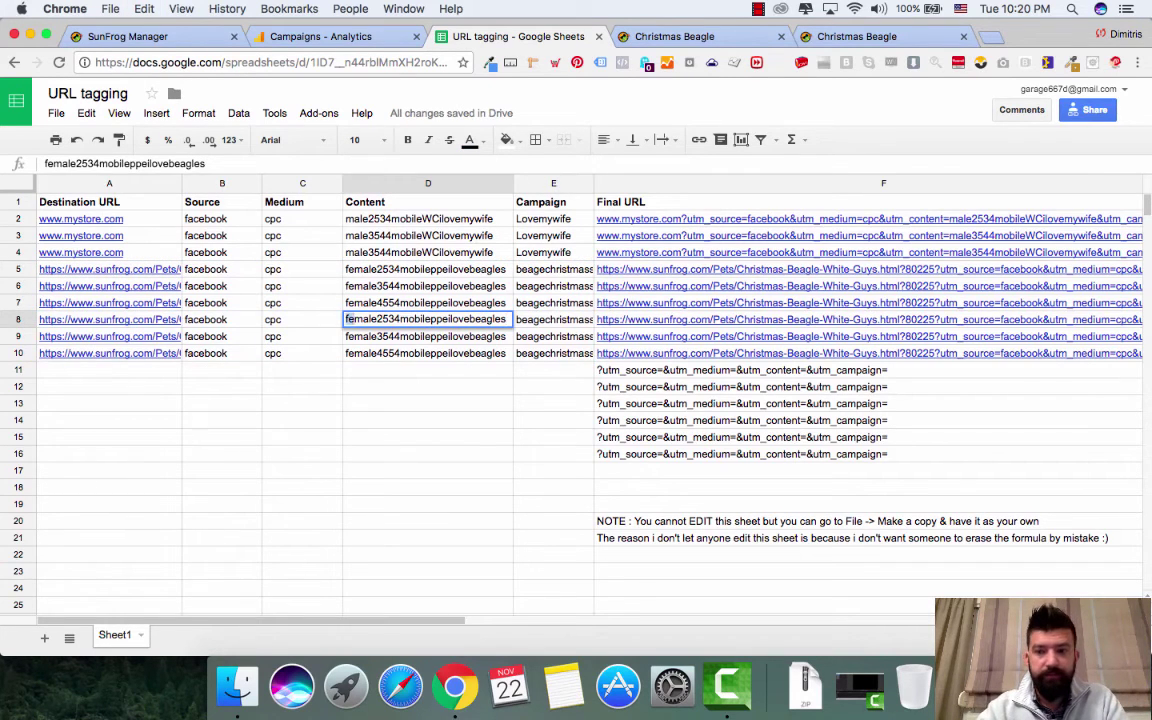
key(BackSpace)
double_click(355, 336)
click(355, 336)
key(BackSpace)
key(BackSpace)
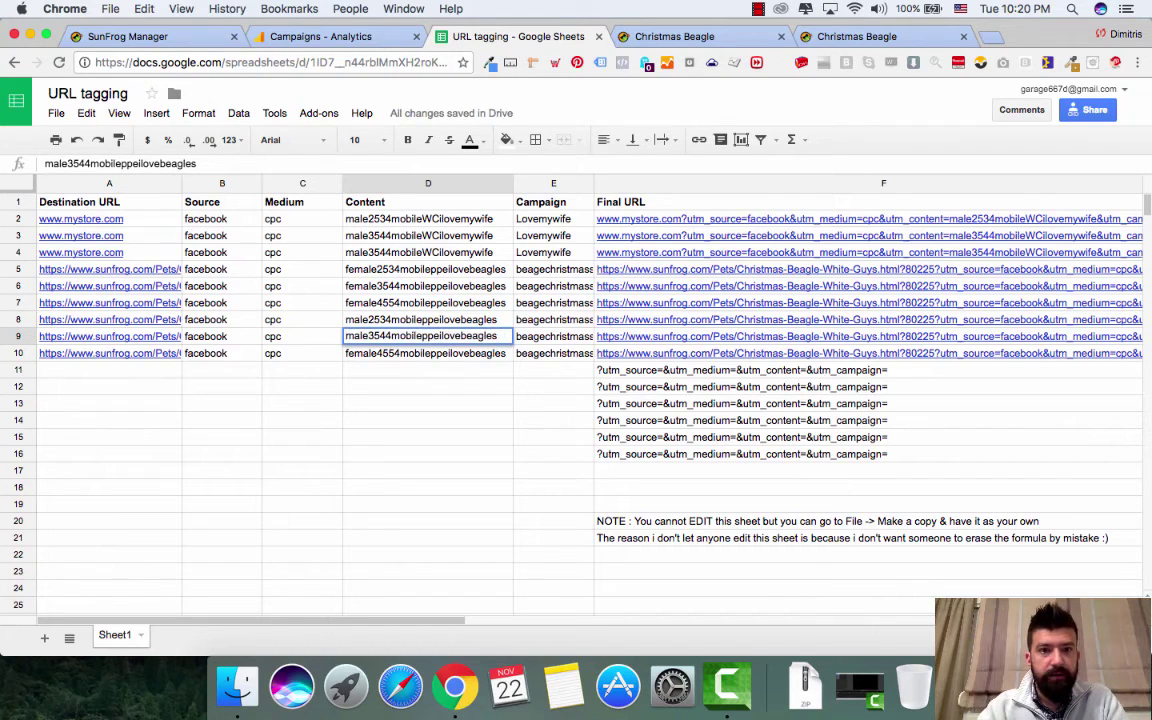
key(Return)
double_click(355, 353)
click(355, 353)
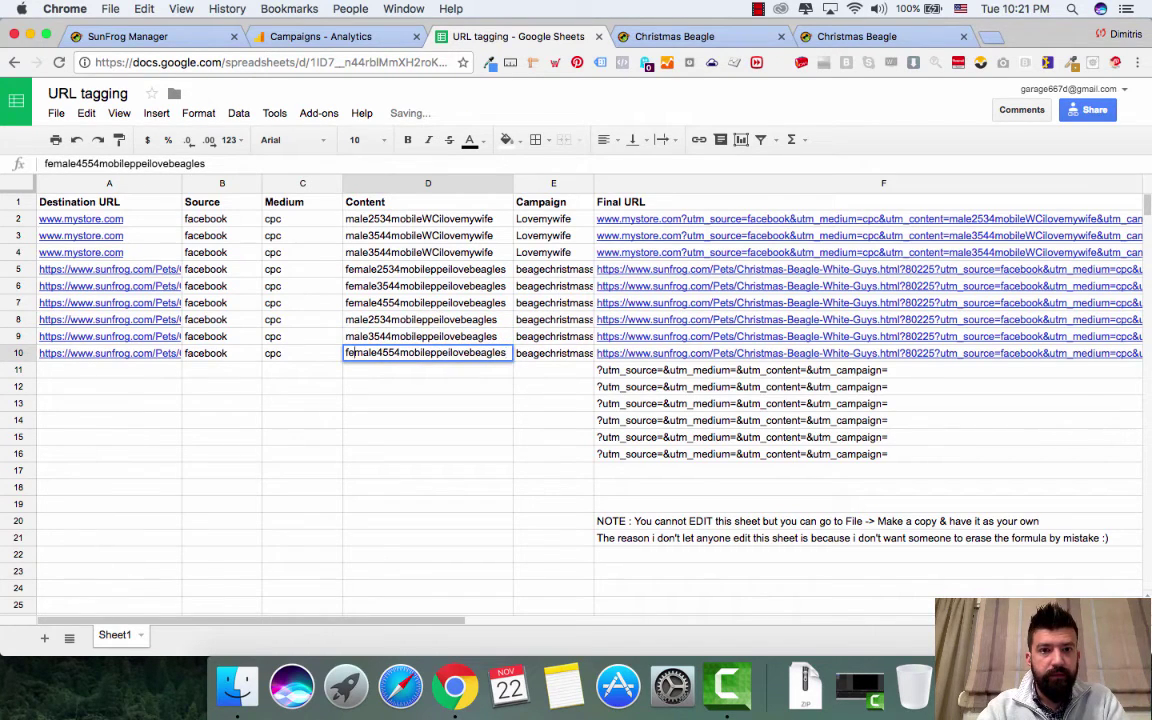
key(BackSpace)
key(BackSpace)
key(Return)
- Copy the tagged final URL from cell F10 and open it in a new browser tab
key(Right)
key(Right)
key(Right)
key(Right)
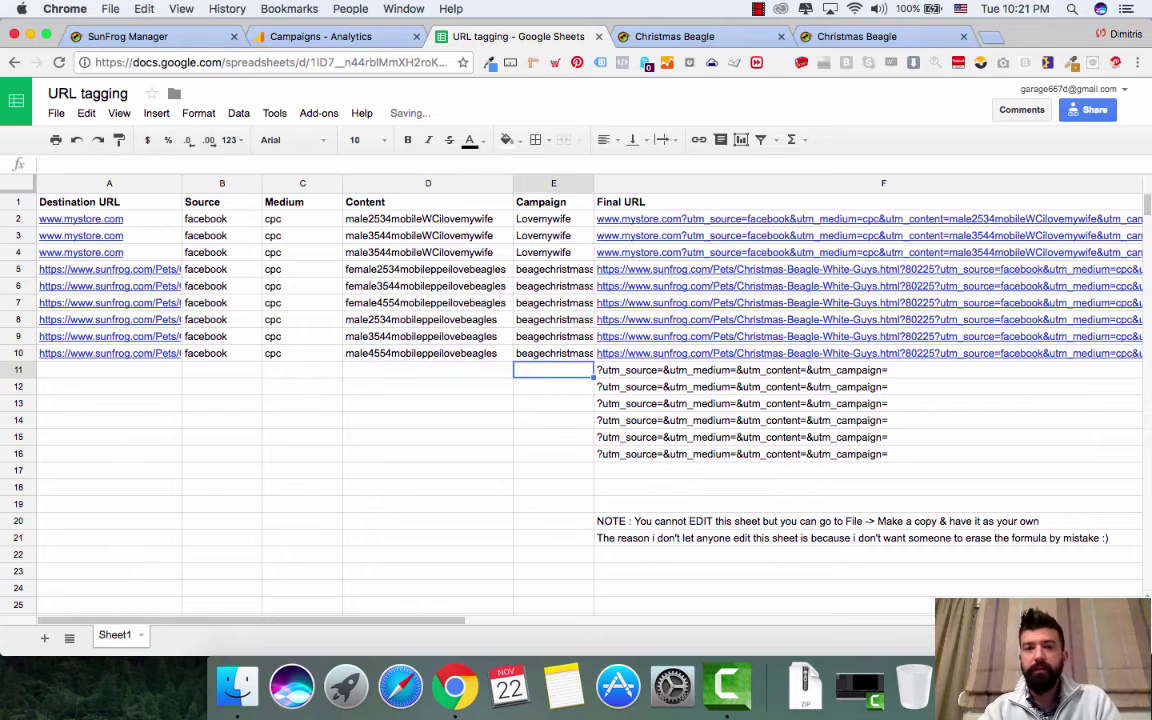
key(Left)
key(Left)
key(Up)
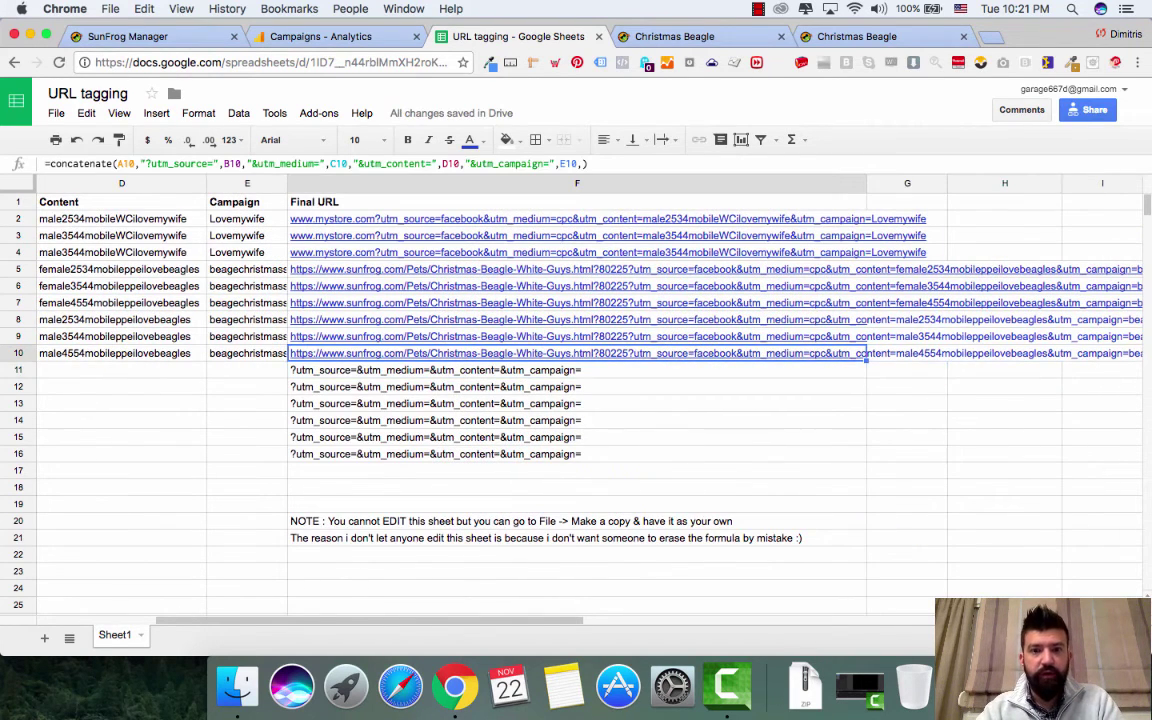
key(ctrl+t)
key(ctrl+v)
key(Return)
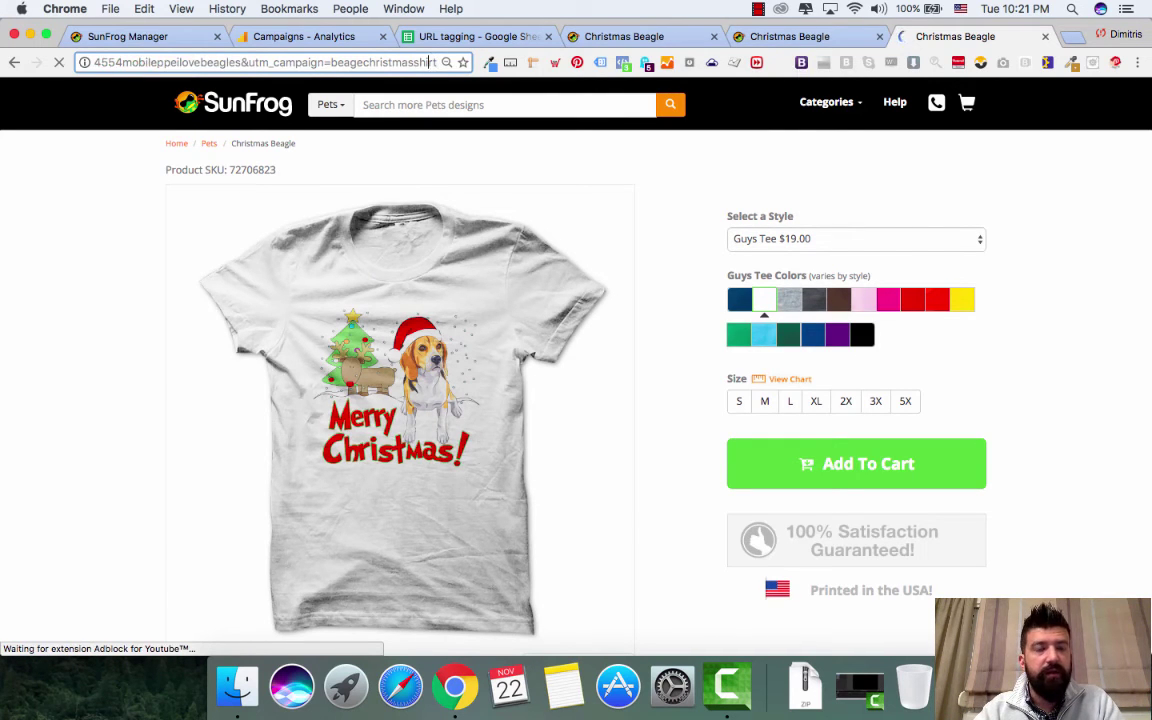
- Examine the campaign and content tags in the address of the opened Christmas Beagle product page
key(Left)
key(Left)
key(Left)
key(Left)
key(Left)
key(Left)
key(Left)
key(Left)
key(Left)
key(Left)
key(Left)
key(Left)
key(Left)
key(Left)
key(Left)
key(Left)
key(Left)
key(Left)
key(Left)
key(Left)
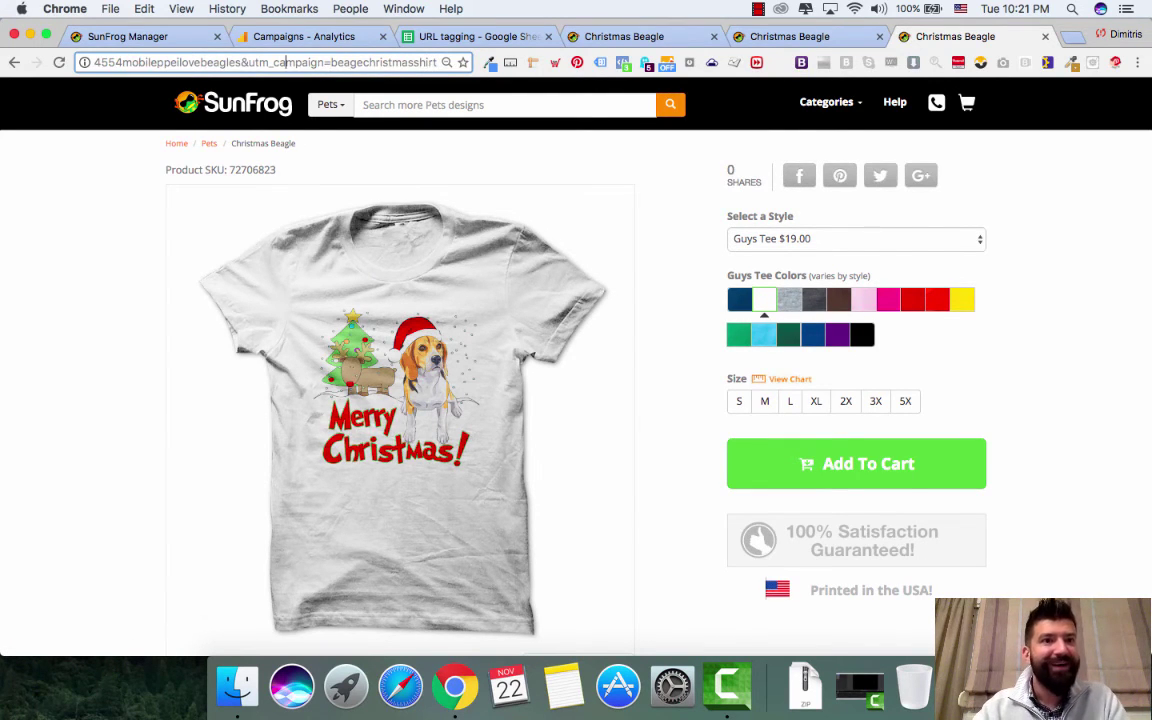
key(Left)
key(Left)
key(Left)
key(Left)
key(Left)
key(Left)
key(Left)
key(Left)
key(Left)
key(Left)
key(Left)
key(Left)
key(Left)
key(Left)
key(Left)
key(Left)
key(Left)
key(Left)
key(Left)
key(Left)
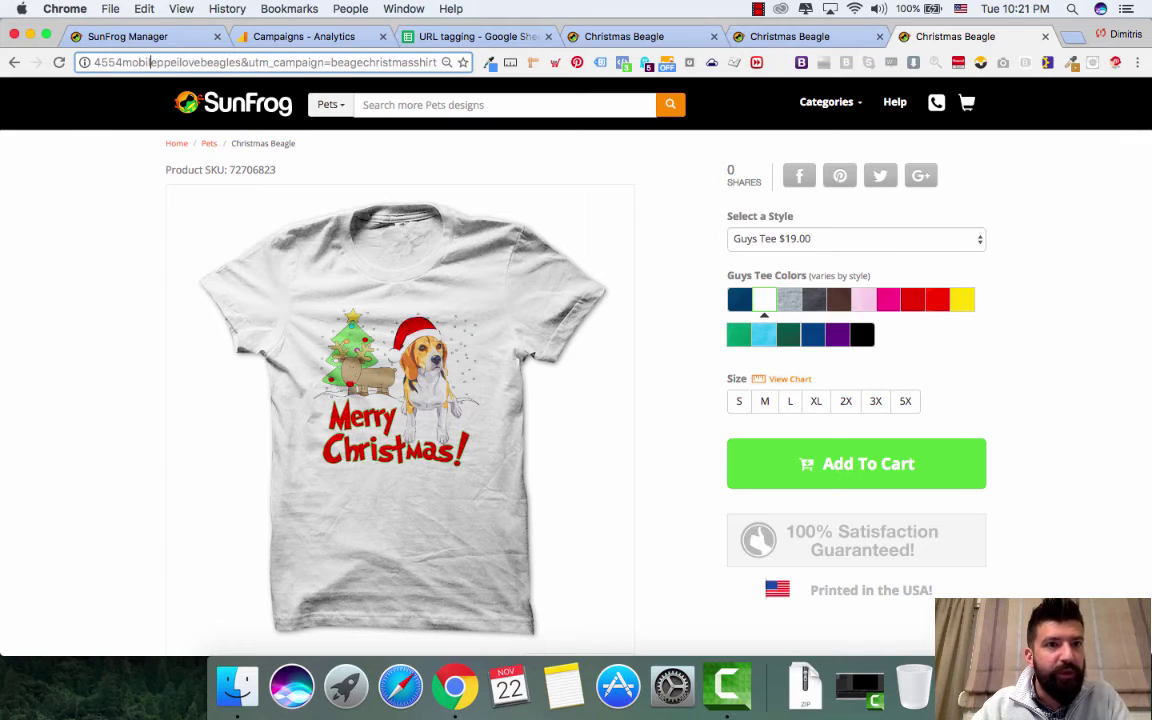
- Check the start of the content tag and the medium and source tags in the product page's address, and return to the URL tagging spreadsheet
key(Left)
key(Left)
key(Left)
key(Left)
key(Left)
key(Left)
key(Left)
key(Left)
key(Left)
key(Left)
key(Left)
key(Left)
key(Left)
key(Left)
key(Left)
key(Left)
key(Left)
key(Left)
key(Left)
key(Left)
key(Left)
key(Left)
key(Left)
key(Left)
key(Left)
key(Left)
key(Left)
key(Left)
key(Left)
key(Left)
key(Left)
key(Left)
key(Left)
key(Left)
key(Left)
key(Left)
key(Left)
key(Left)
key(Left)
key(Left)
key(Left)
key(Left)
key(Left)
key(Left)
key(Left)
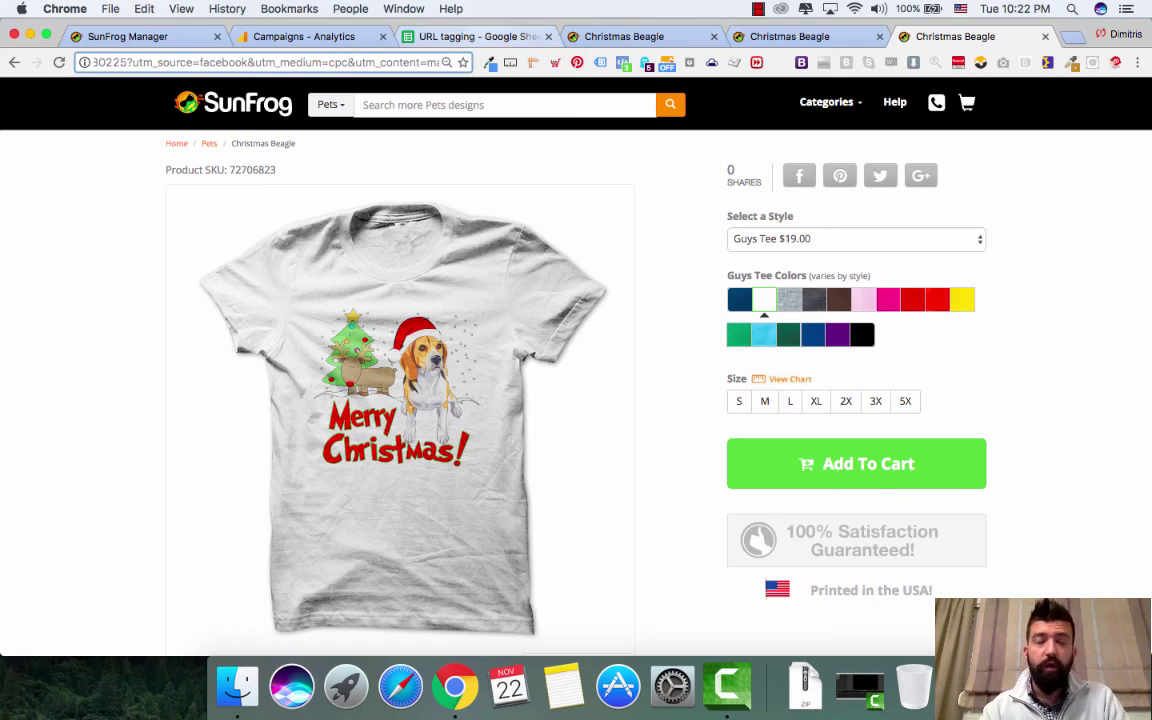
click(475, 37)
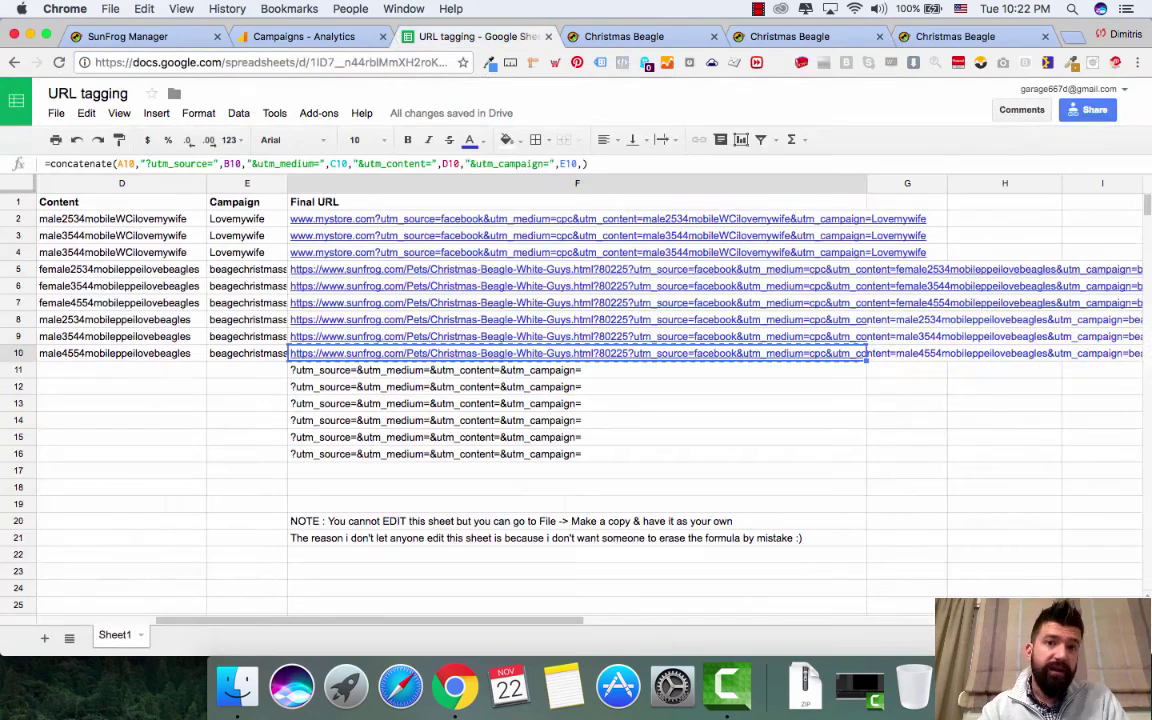